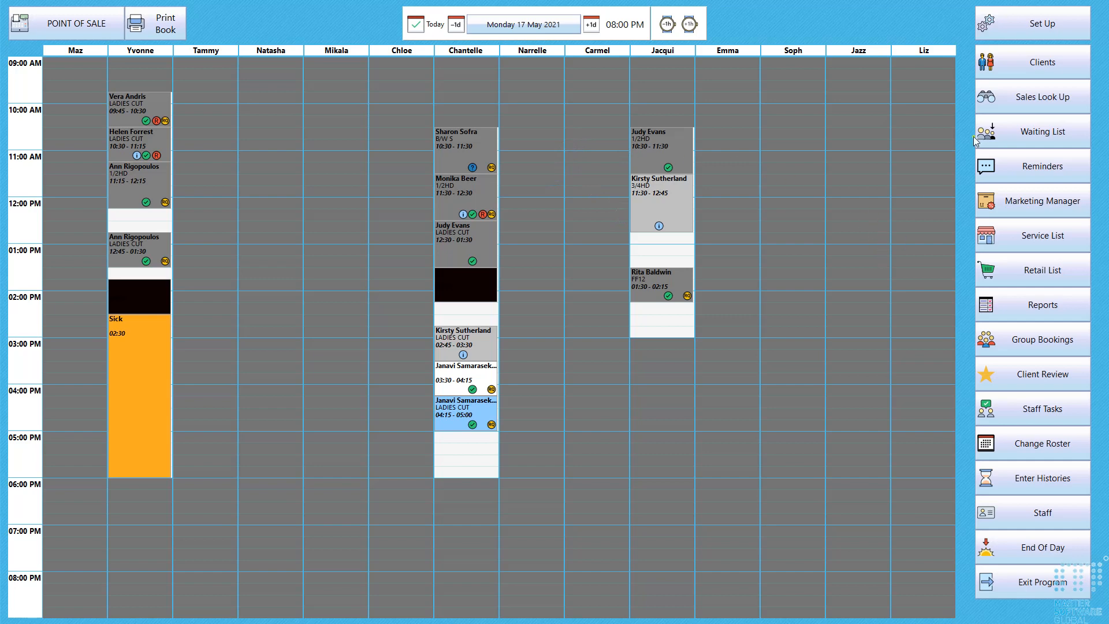
Visit the point of sale, return to the appointment book, and view the End of Day Manager from there before closing it
{"action": "left_click", "coordinate": [91, 29]}
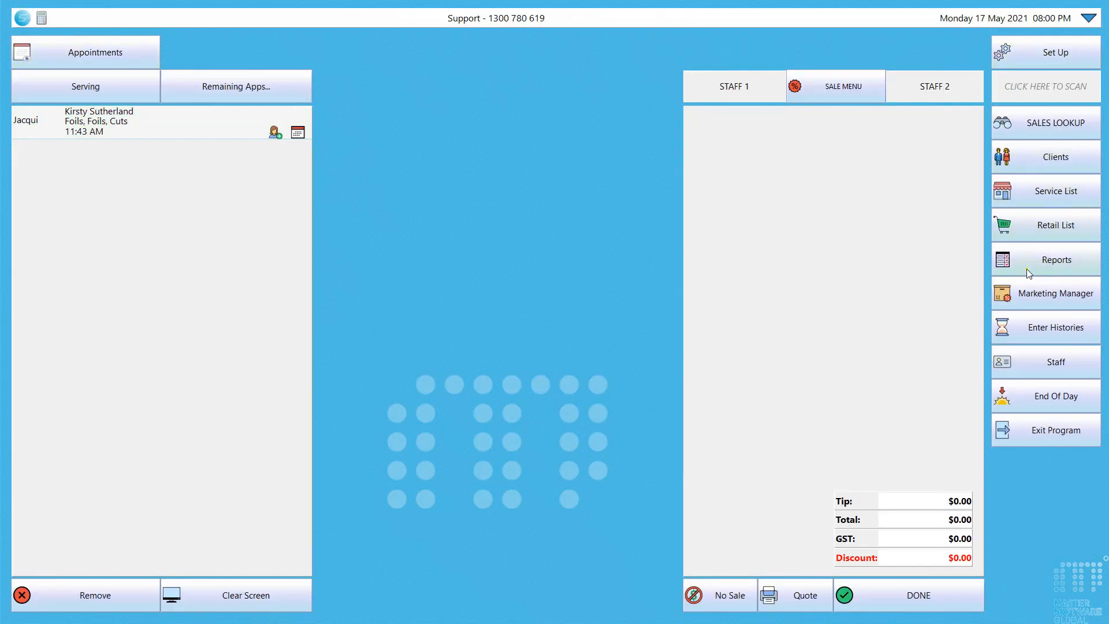
{"action": "left_click", "coordinate": [86, 52]}
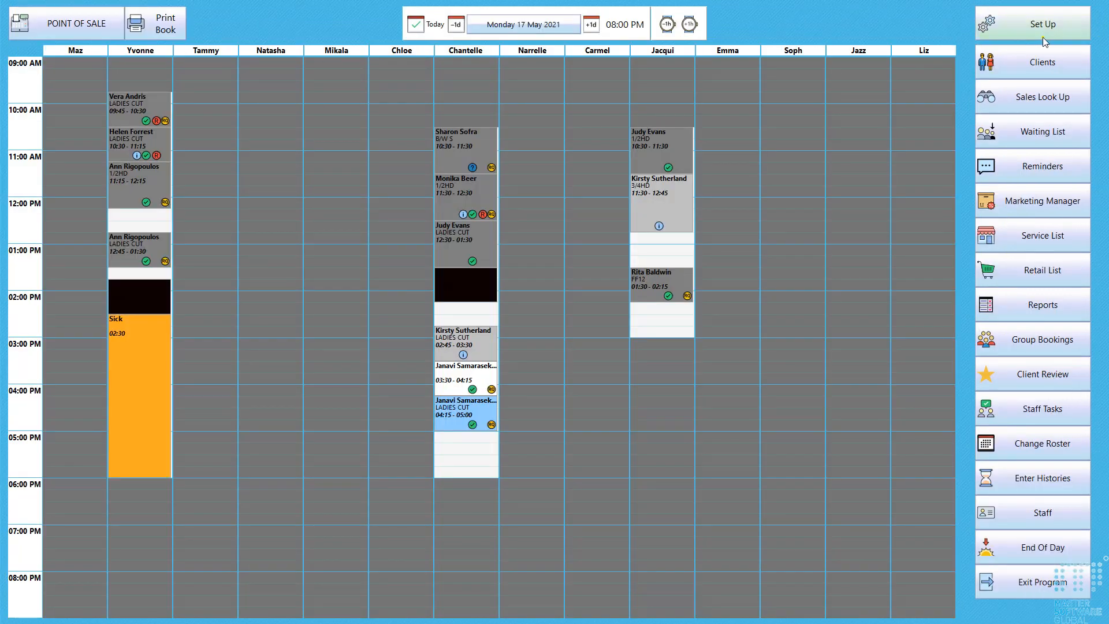
{"action": "left_click", "coordinate": [1037, 553]}
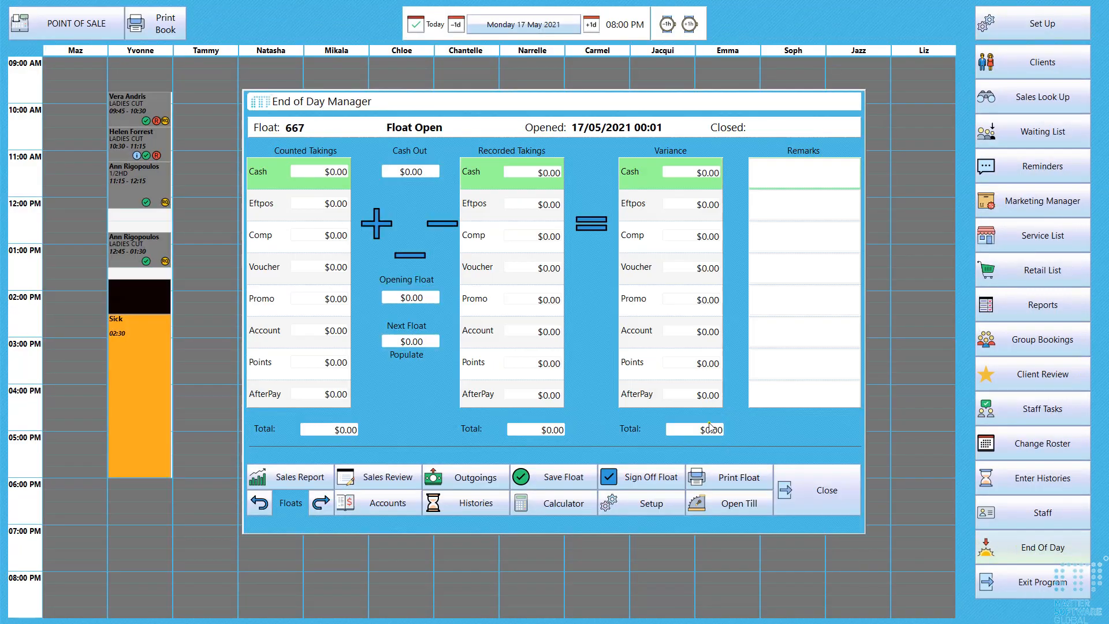
{"action": "left_click", "coordinate": [823, 498]}
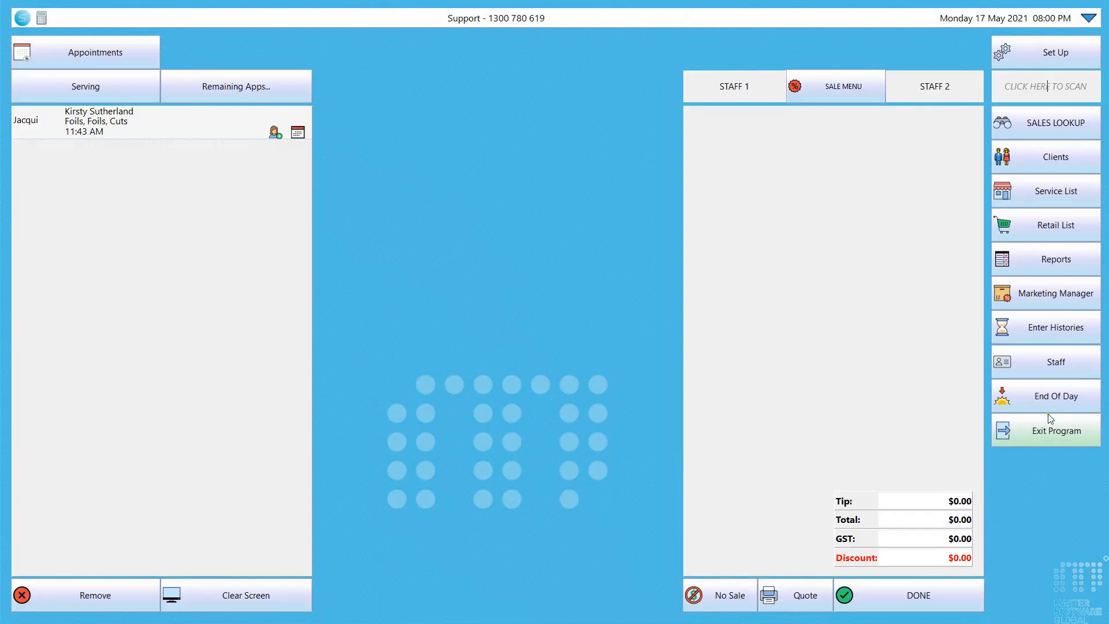
Open the End of Day Manager from the point of sale, browse the two previous floats, and return to the current float
{"action": "left_click", "coordinate": [1050, 397]}
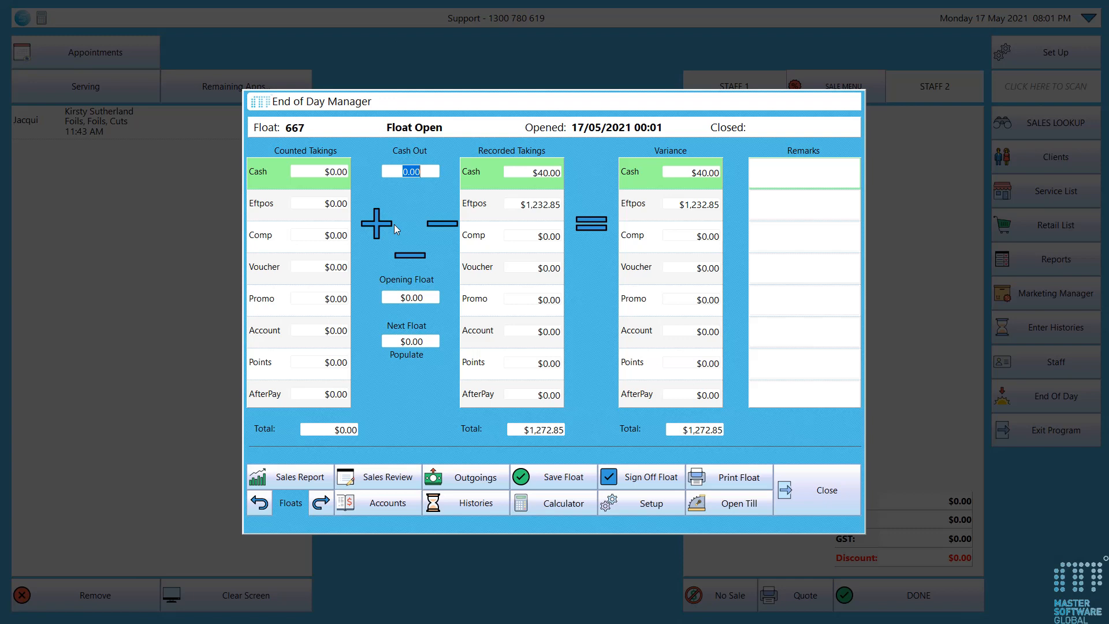
{"action": "left_click", "coordinate": [261, 503]}
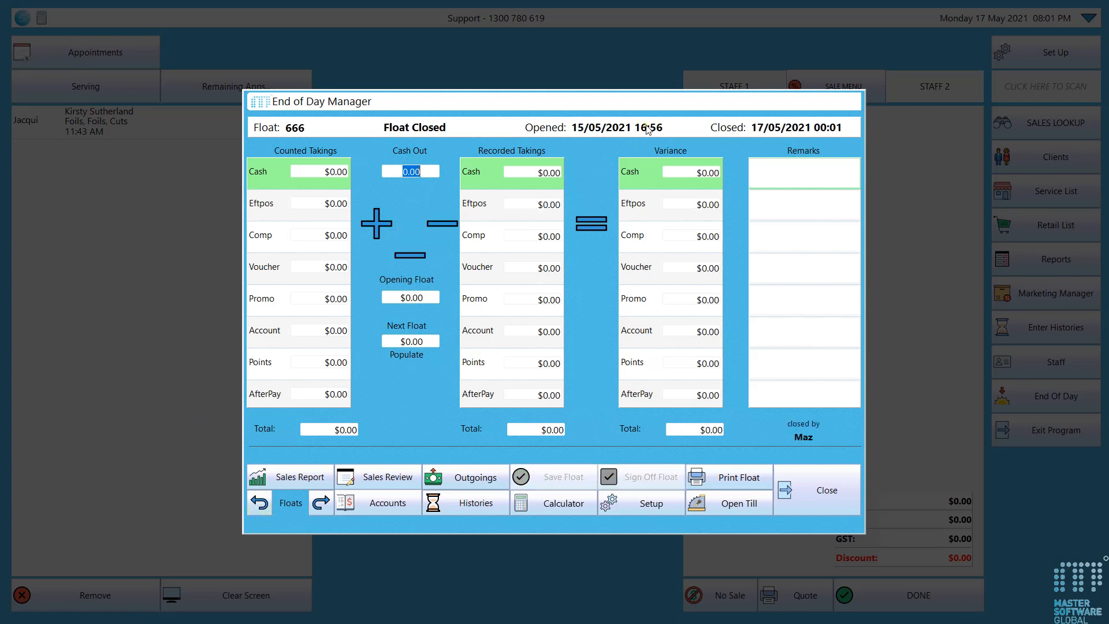
{"action": "left_click", "coordinate": [260, 503]}
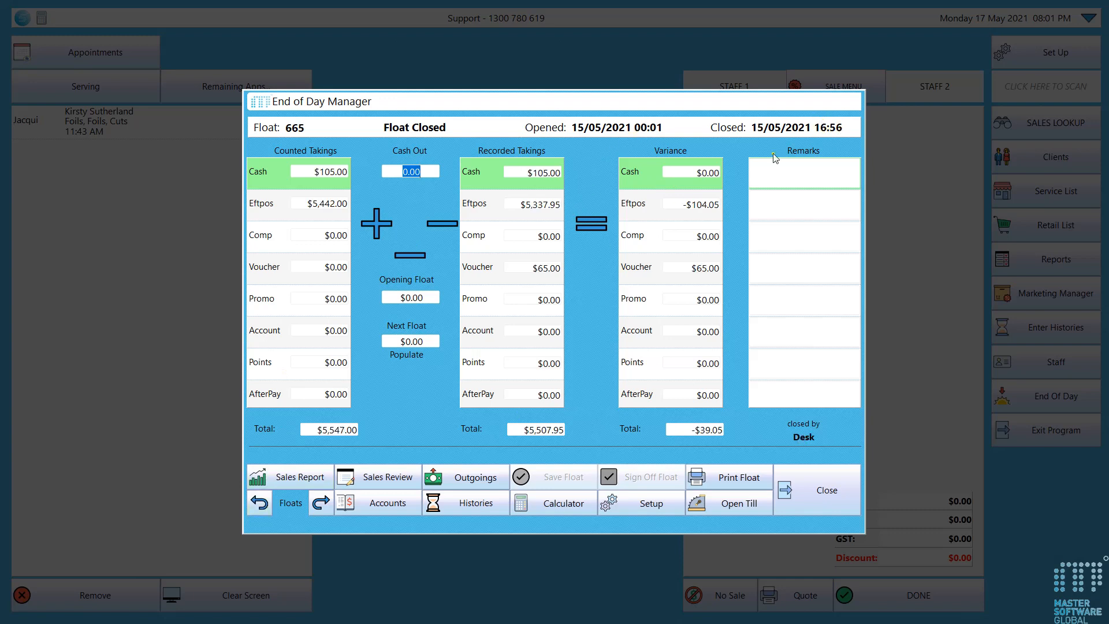
{"action": "left_click", "coordinate": [321, 502]}
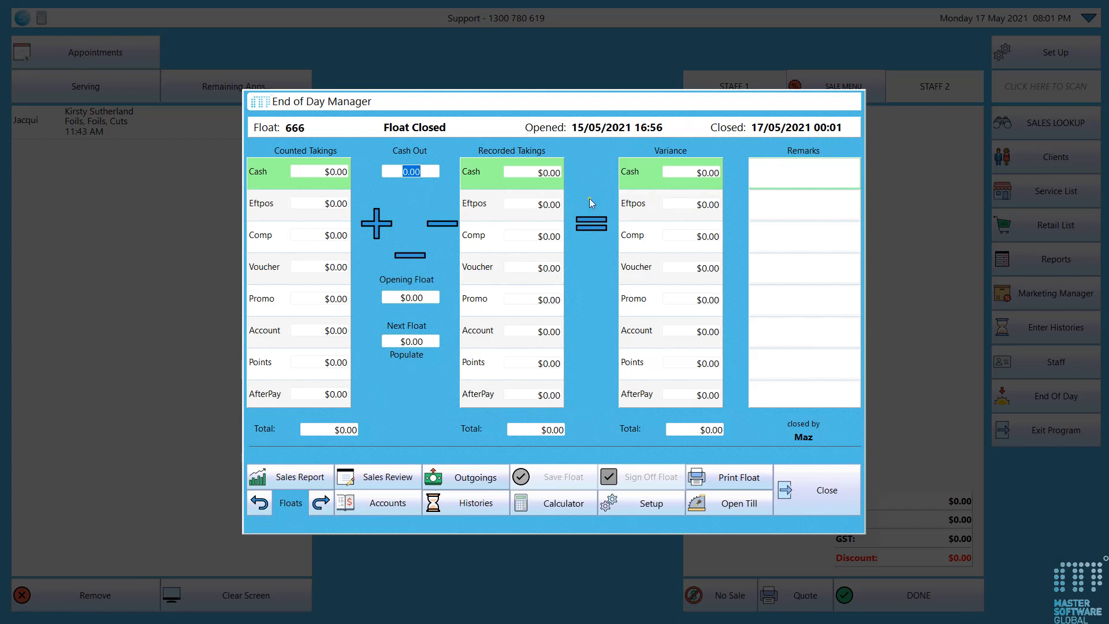
{"action": "left_click", "coordinate": [321, 503]}
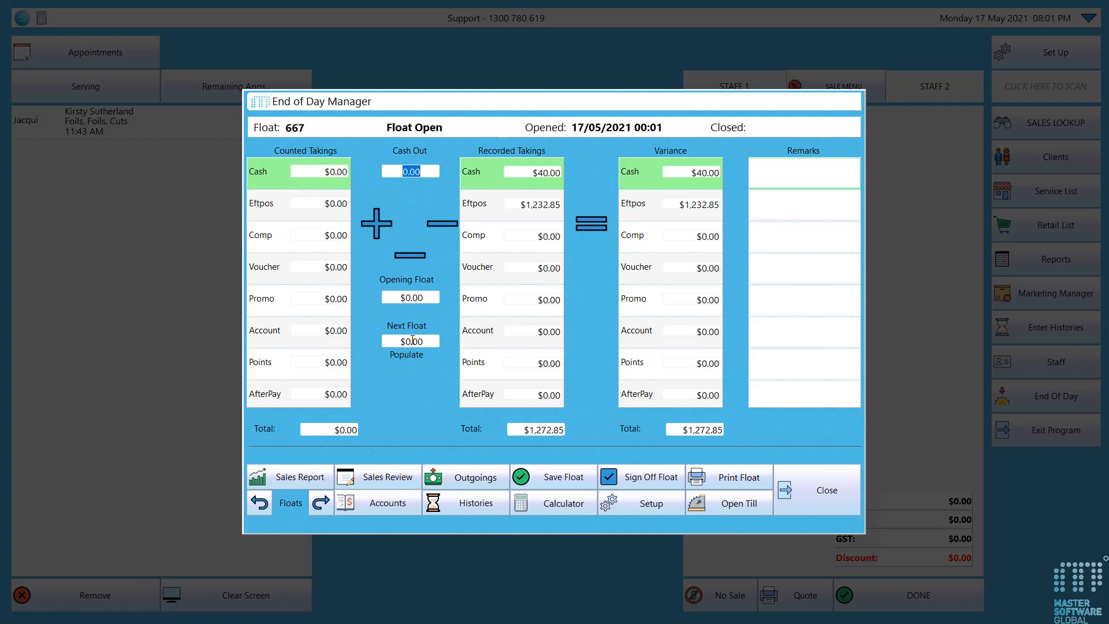
Review the day's Sales Report, entering the access code to open it, and the Sales Review, closing each one
{"action": "left_click", "coordinate": [498, 180]}
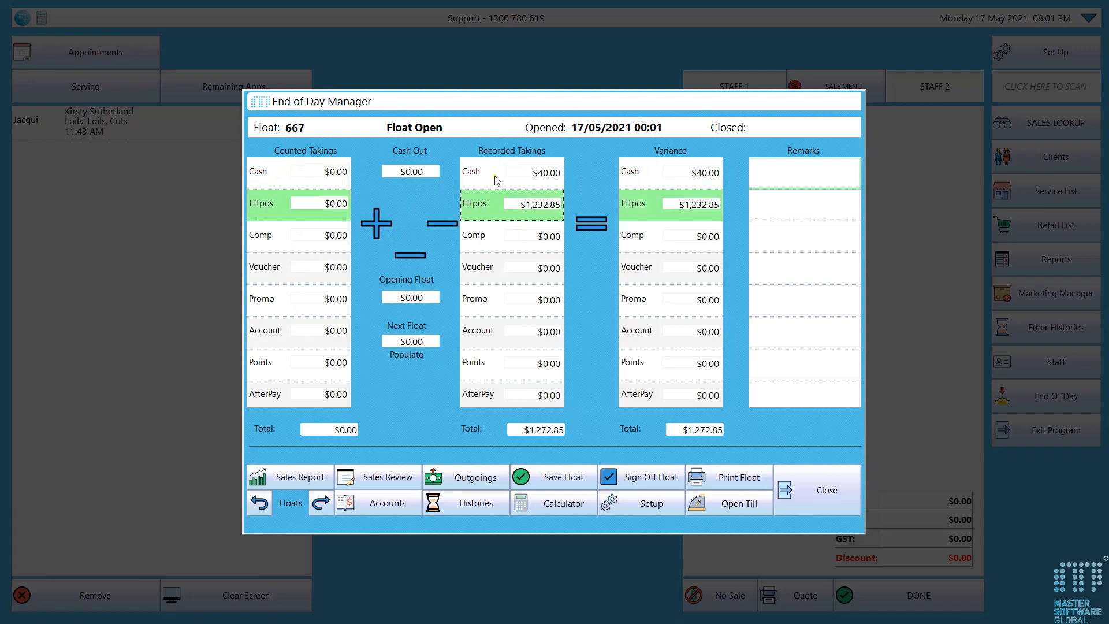
{"action": "left_click", "coordinate": [300, 477]}
{"action": "left_click", "coordinate": [387, 220]}
{"action": "type", "text": "****"}
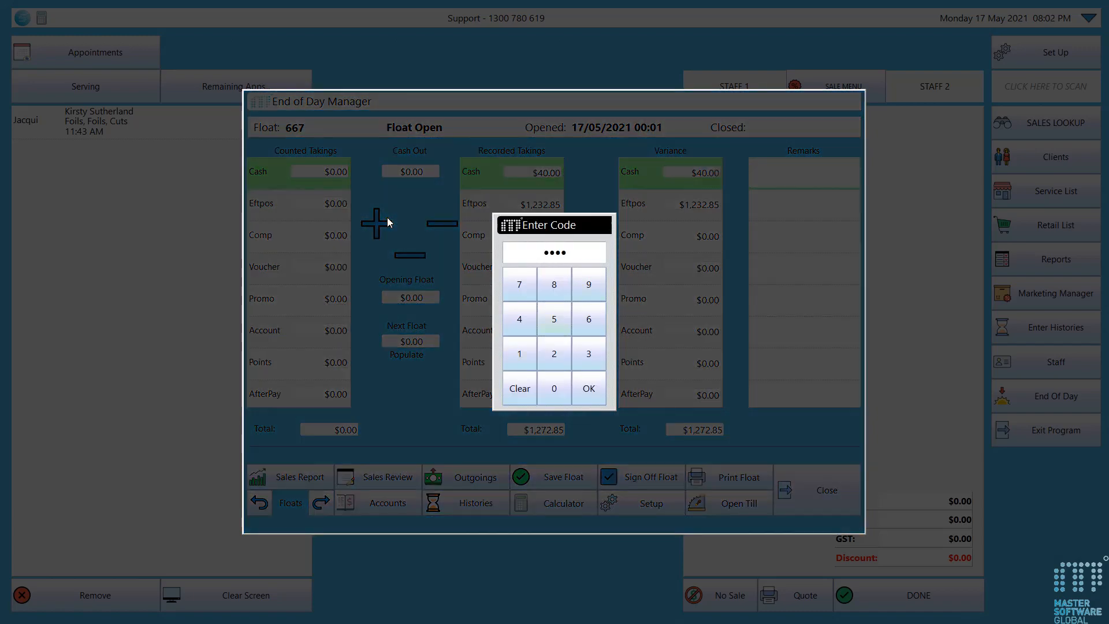
{"action": "key", "text": "Return"}
{"action": "left_click", "coordinate": [387, 230]}
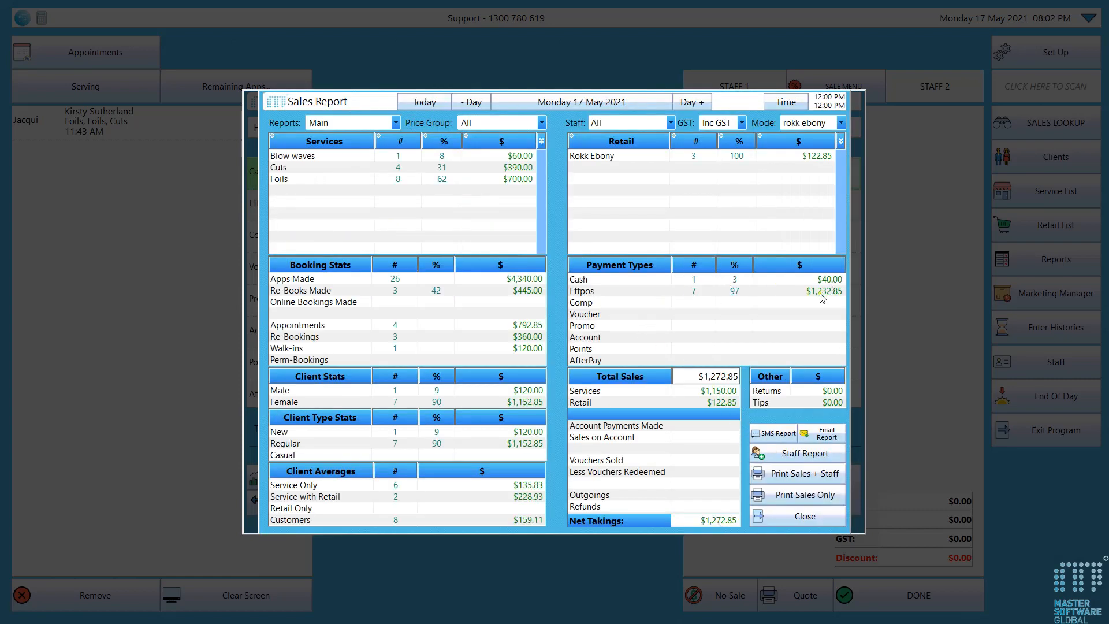
{"action": "left_click", "coordinate": [801, 515]}
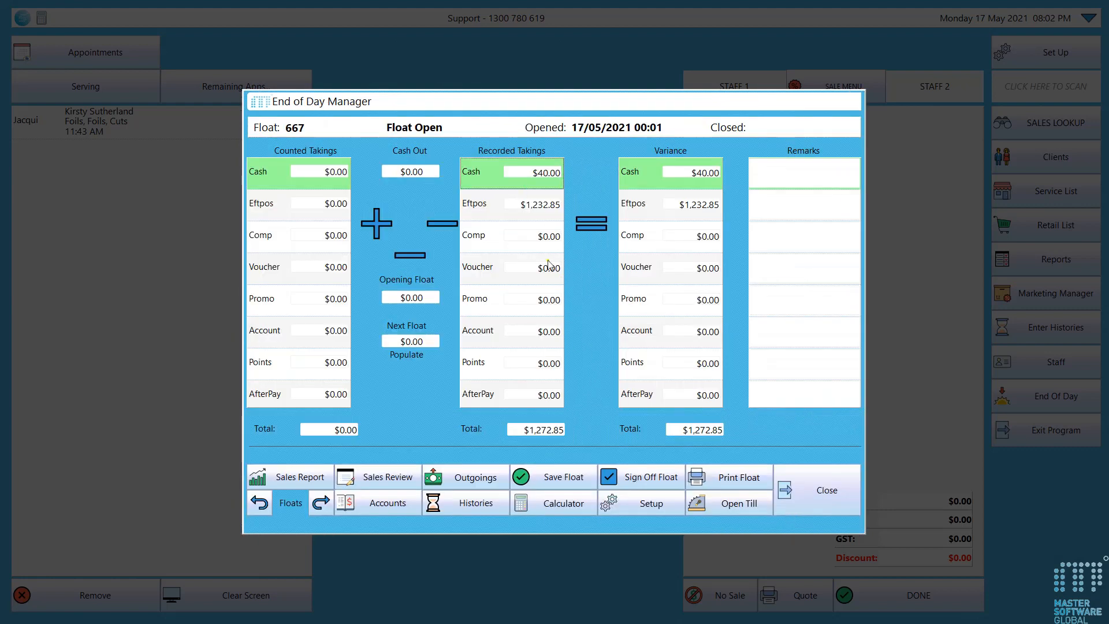
{"action": "left_click", "coordinate": [391, 488]}
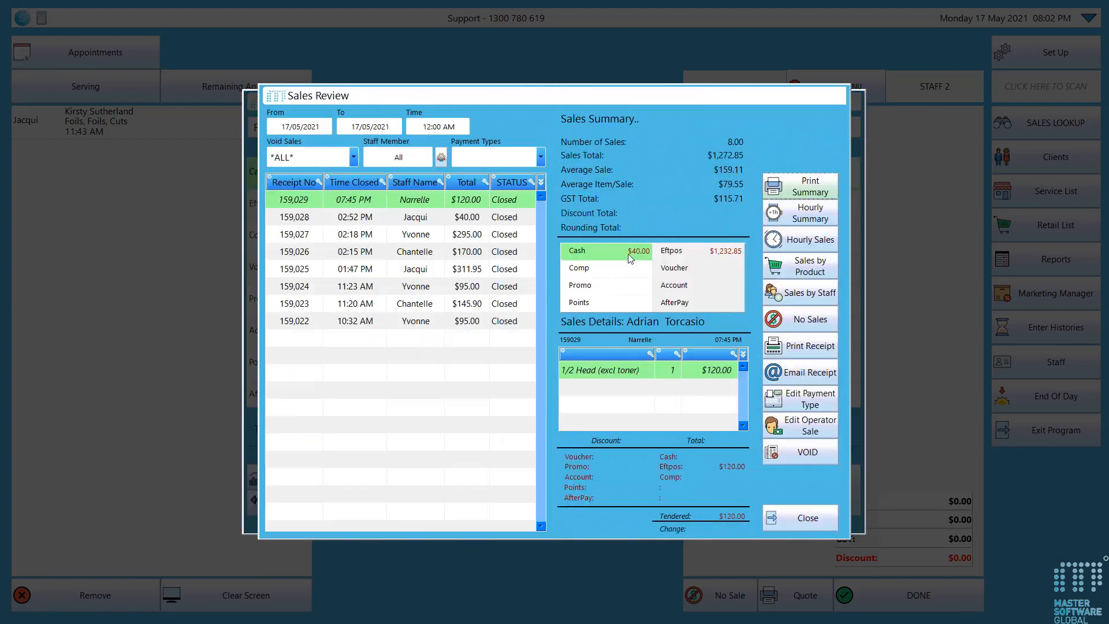
{"action": "left_click", "coordinate": [806, 519]}
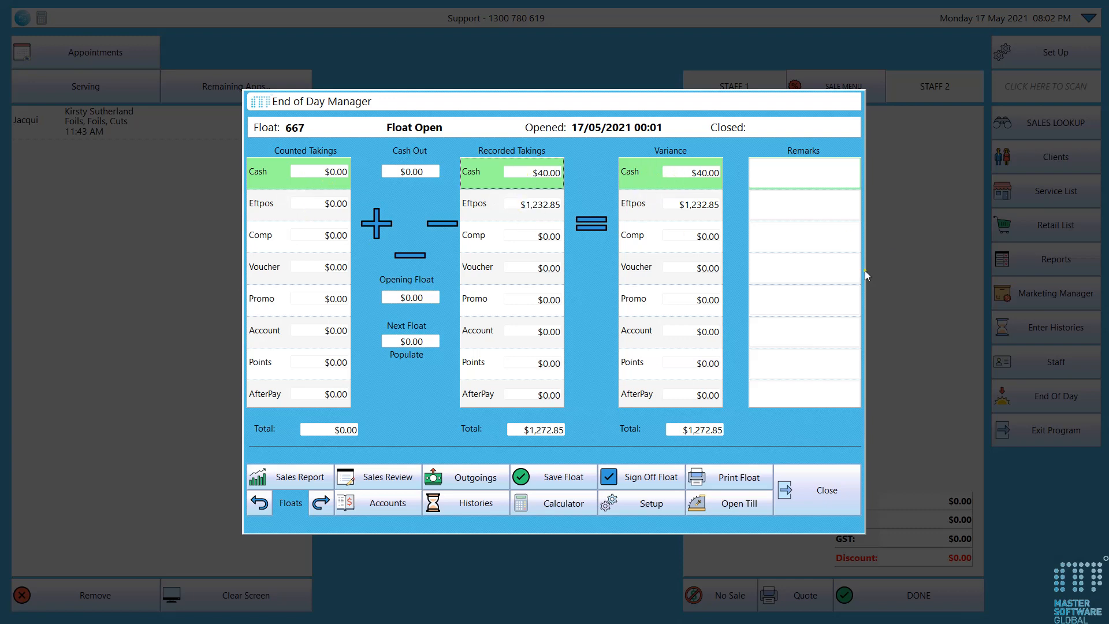
Enter the remark "notes" for both Cash and Eftpos, save the float, and close the End of Day Manager
{"action": "left_click", "coordinate": [790, 178]}
{"action": "type", "text": "notes"}
{"action": "left_click", "coordinate": [793, 206]}
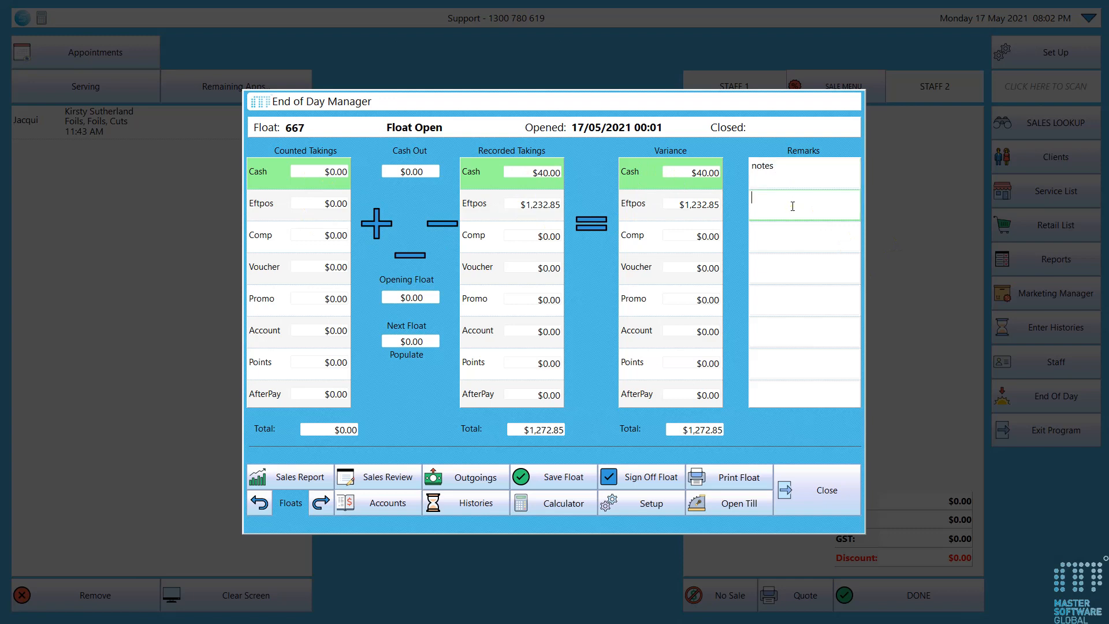
{"action": "type", "text": "notes"}
{"action": "left_click", "coordinate": [552, 477]}
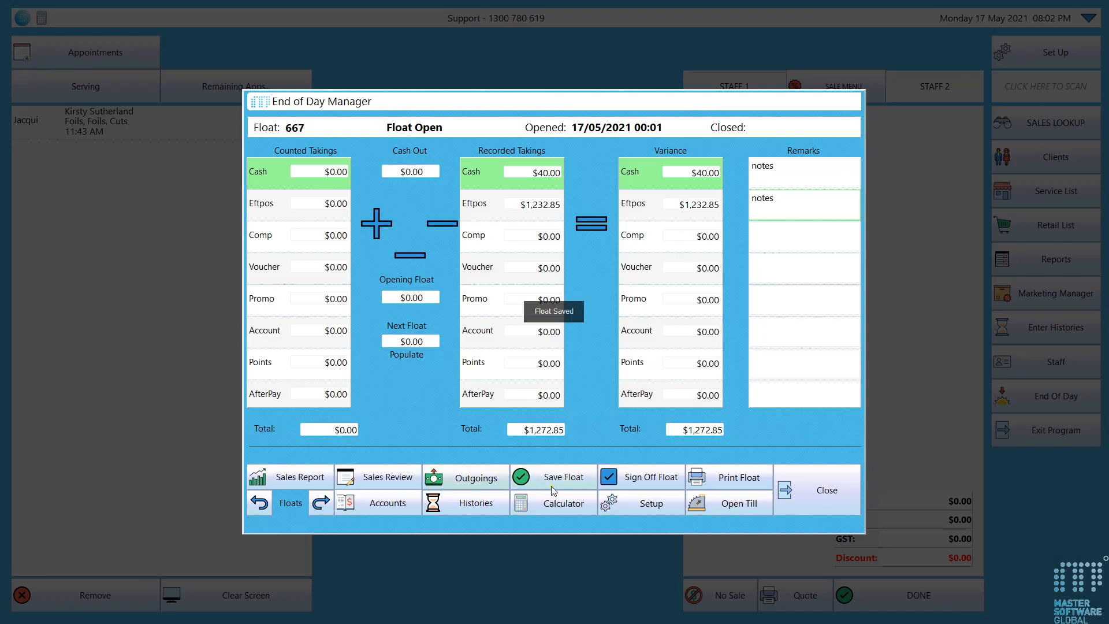
{"action": "left_click", "coordinate": [815, 497]}
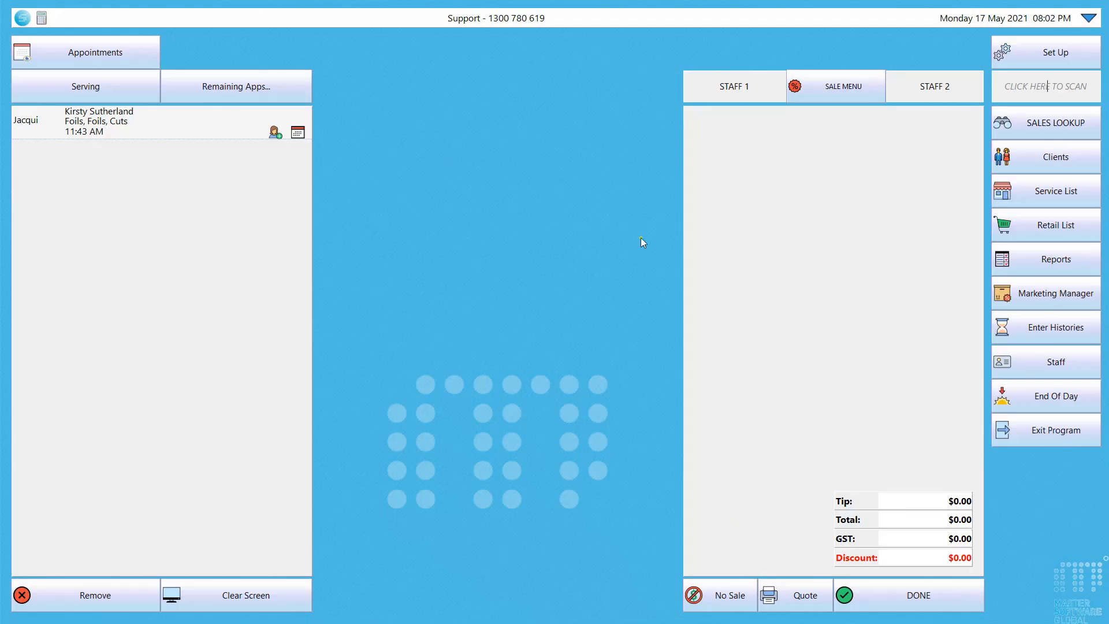
Reopen the End of Day Manager and enter a counted cash total of 140 in the Cash Counter
{"action": "left_click", "coordinate": [1023, 393]}
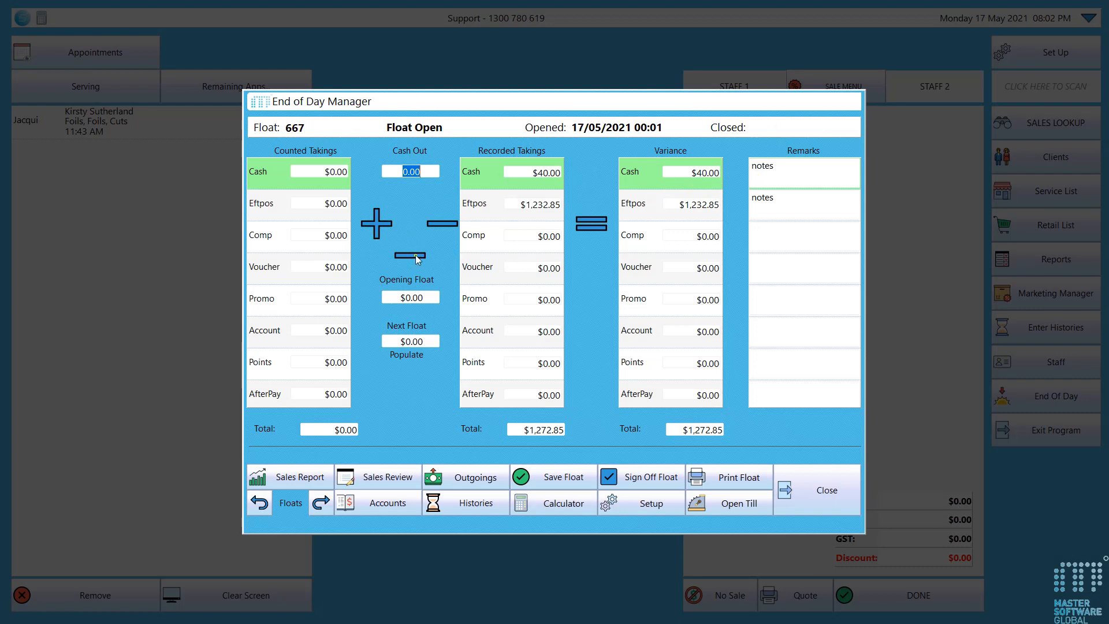
{"action": "left_click", "coordinate": [326, 172]}
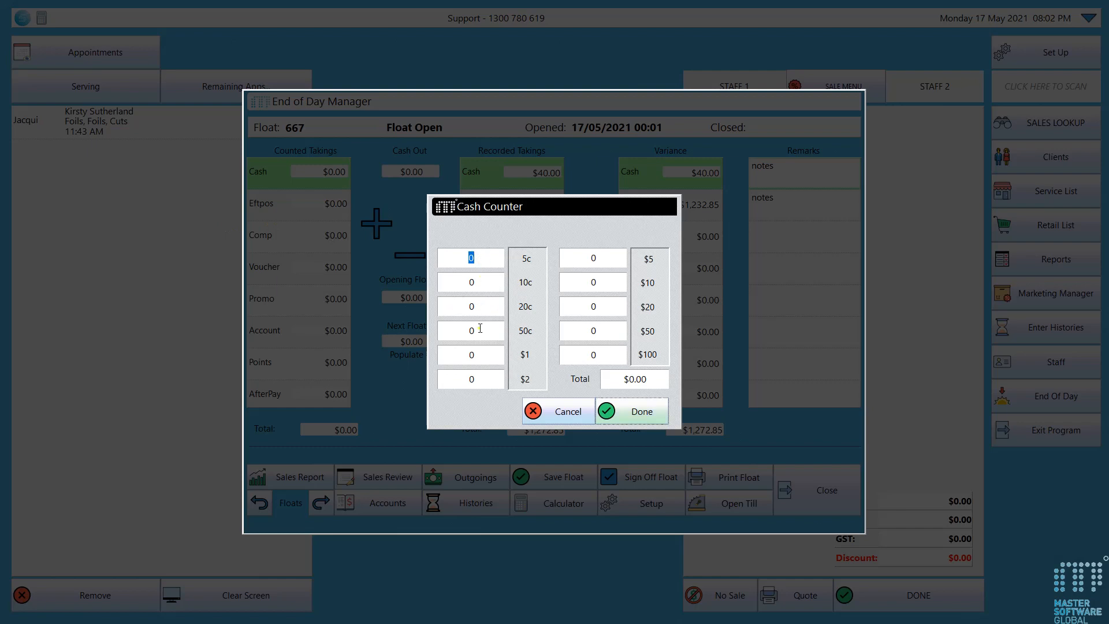
{"action": "left_click", "coordinate": [628, 378]}
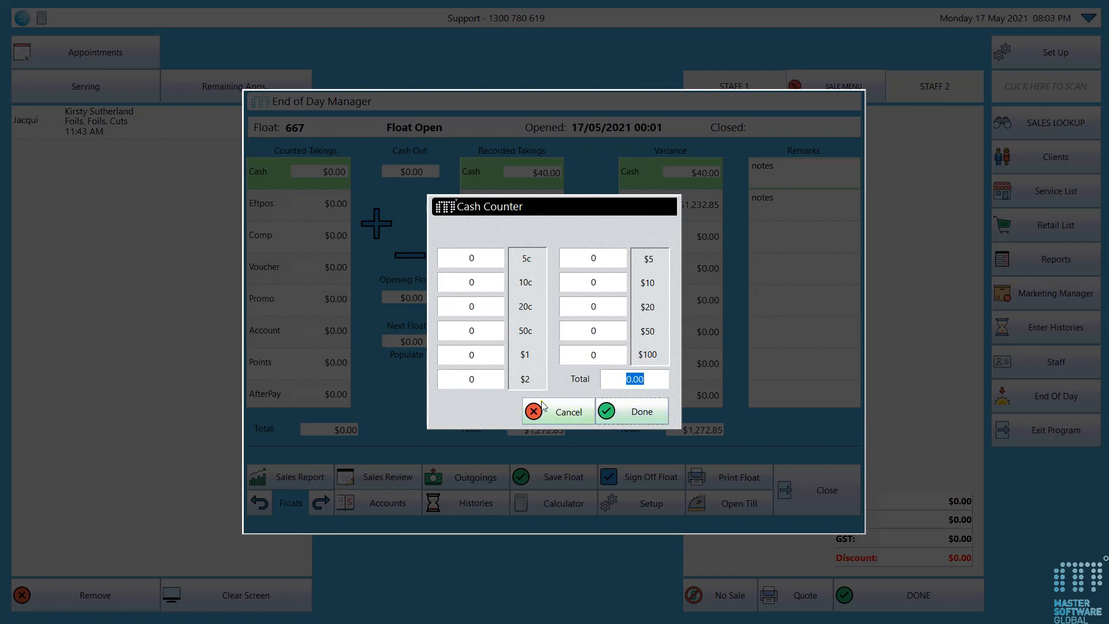
{"action": "type", "text": "140"}
{"action": "left_click", "coordinate": [634, 413]}
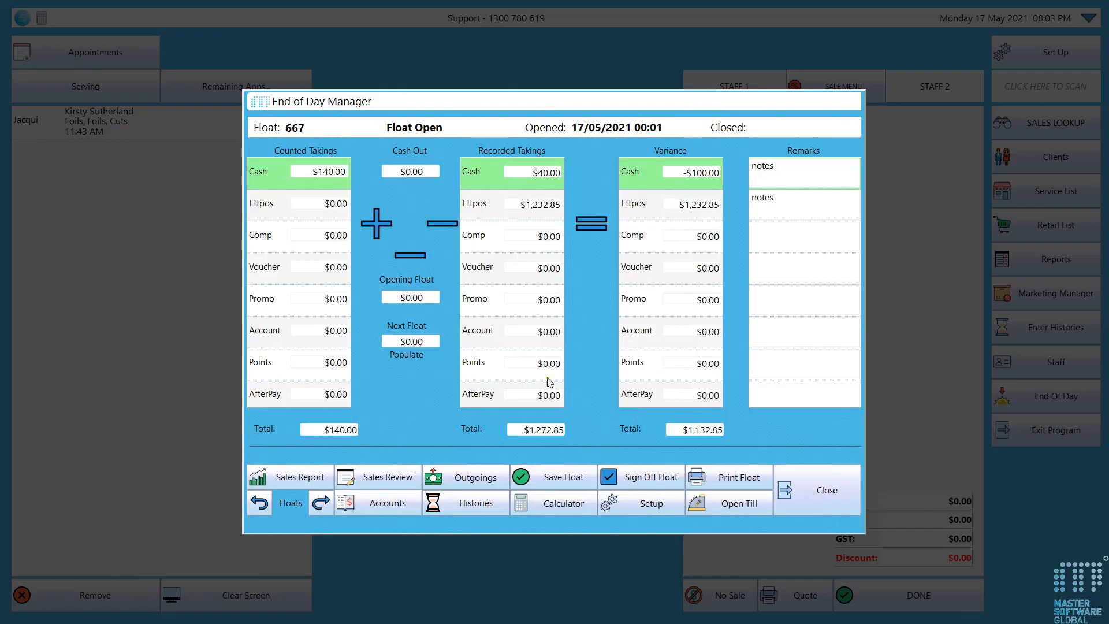
Set the counted Eftpos takings to $1,232.85, leaving the Comp and Voucher amounts as they are
{"action": "left_click", "coordinate": [320, 203]}
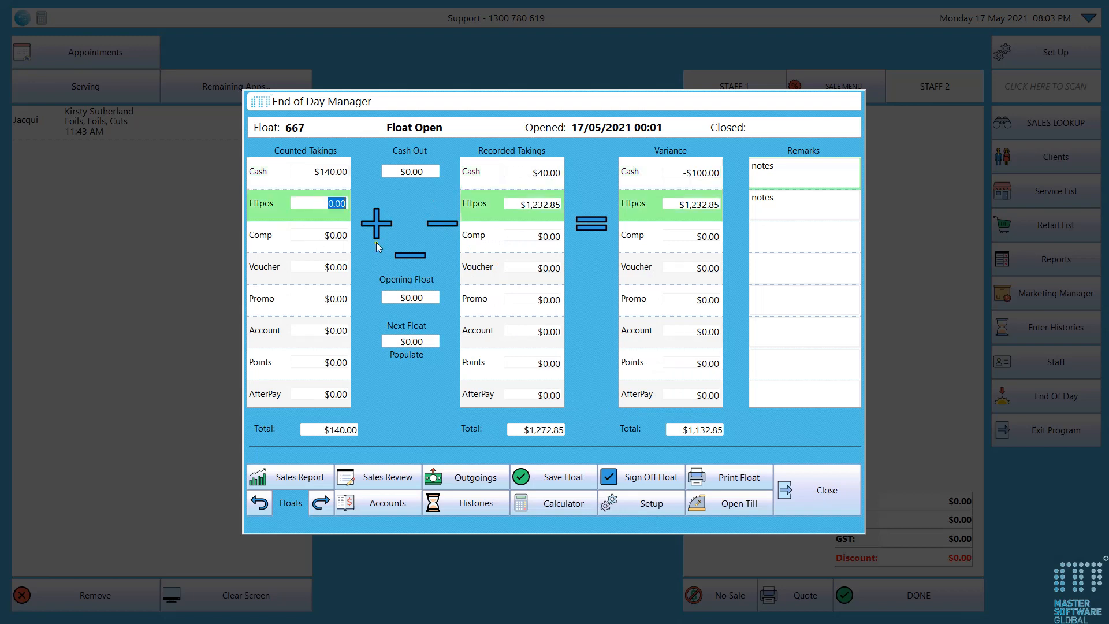
{"action": "type", "text": "12"}
{"action": "key", "text": "Return"}
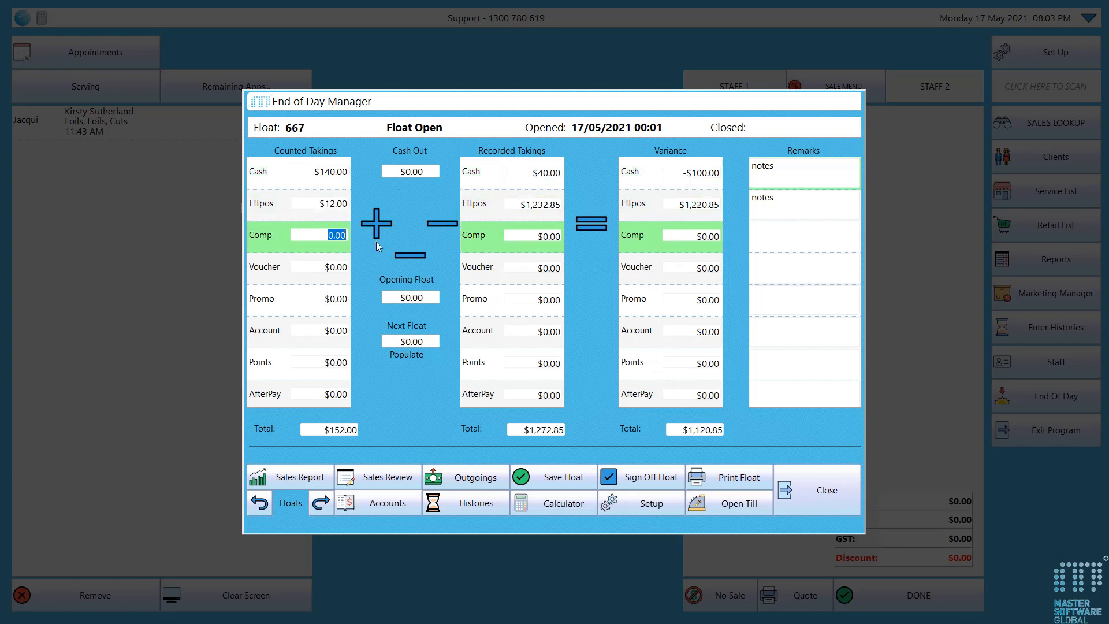
{"action": "left_click", "coordinate": [323, 206]}
{"action": "type", "text": "123"}
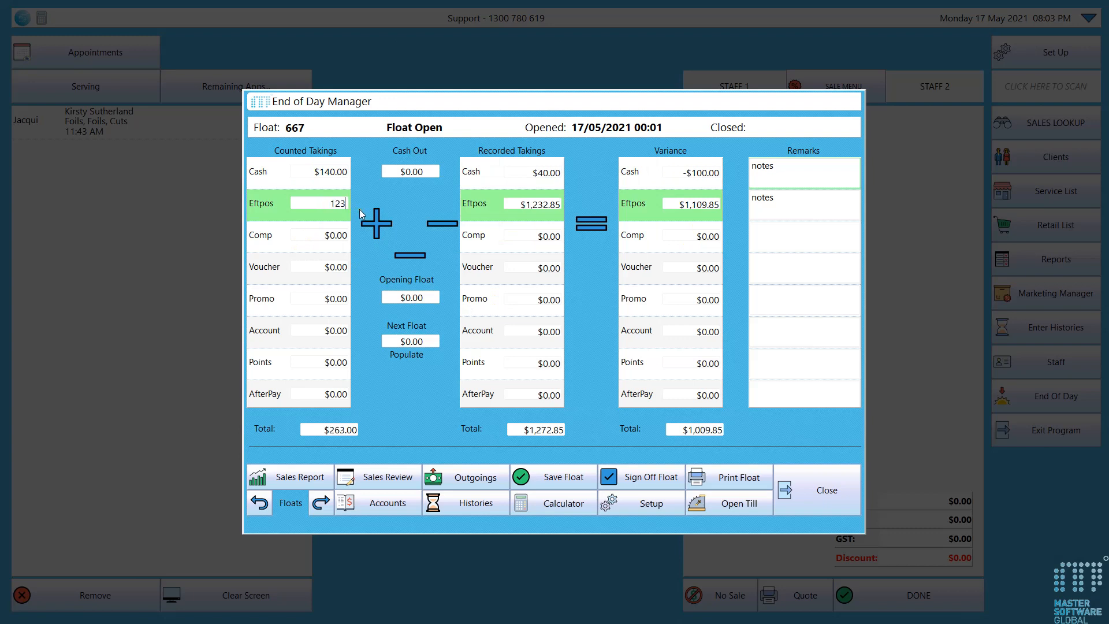
{"action": "type", "text": "2.85"}
{"action": "left_click", "coordinate": [276, 237]}
{"action": "left_click", "coordinate": [271, 276]}
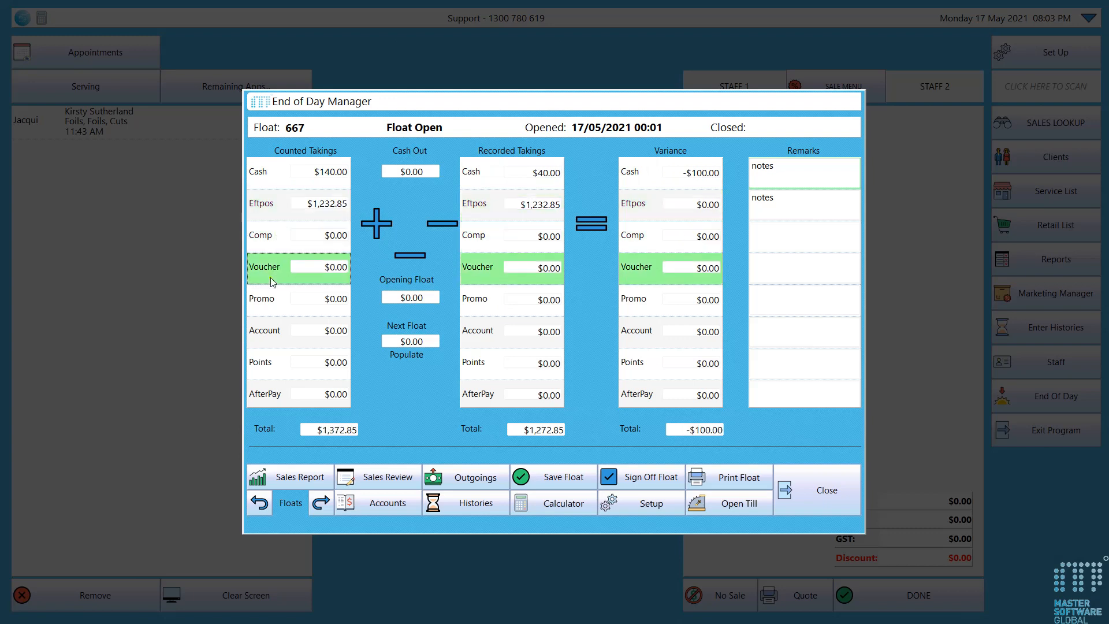
Set the opening float total to 100 and check the cash variance
{"action": "left_click", "coordinate": [417, 297]}
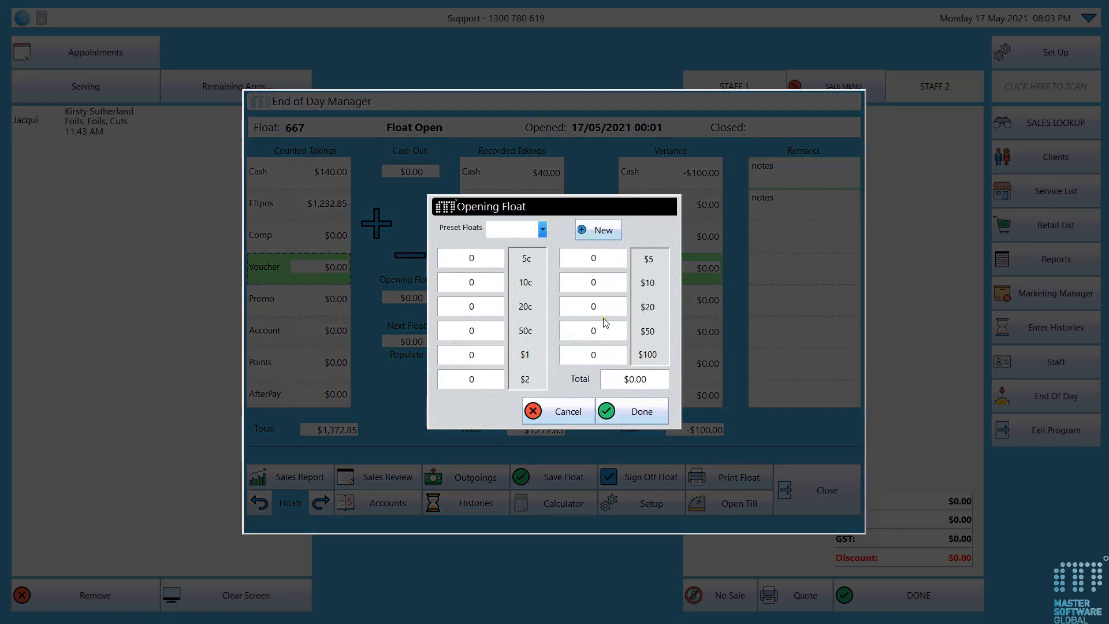
{"action": "left_click", "coordinate": [624, 376]}
{"action": "type", "text": "100"}
{"action": "left_click", "coordinate": [628, 410]}
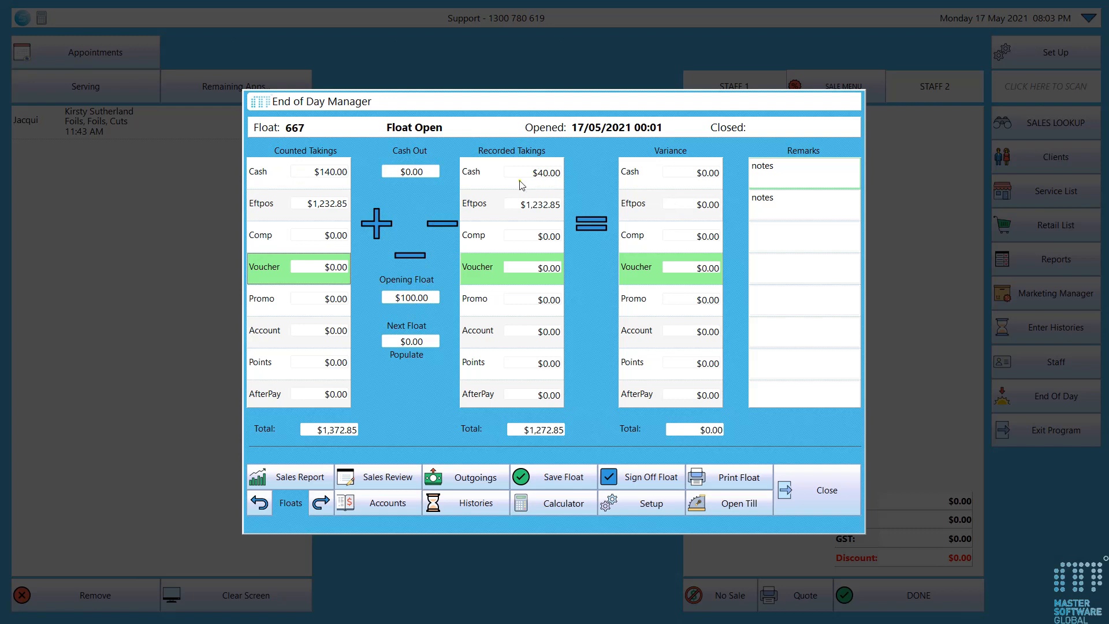
{"action": "left_click", "coordinate": [689, 176]}
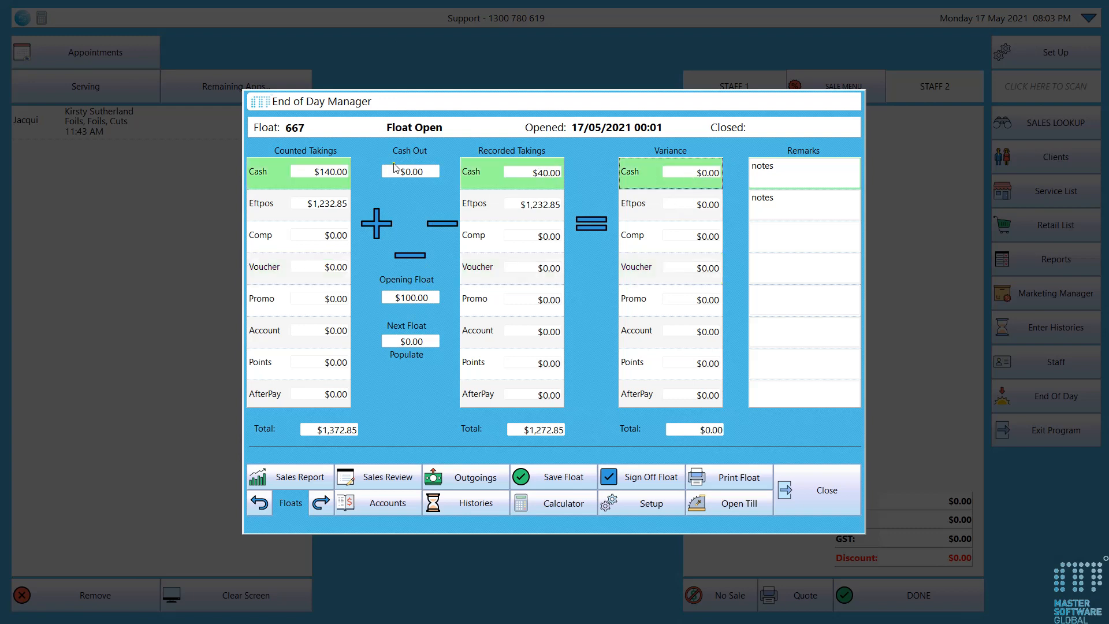
Create a new outgoing entry for the day and assign it the category "salon supplies"
{"action": "left_click", "coordinate": [475, 479]}
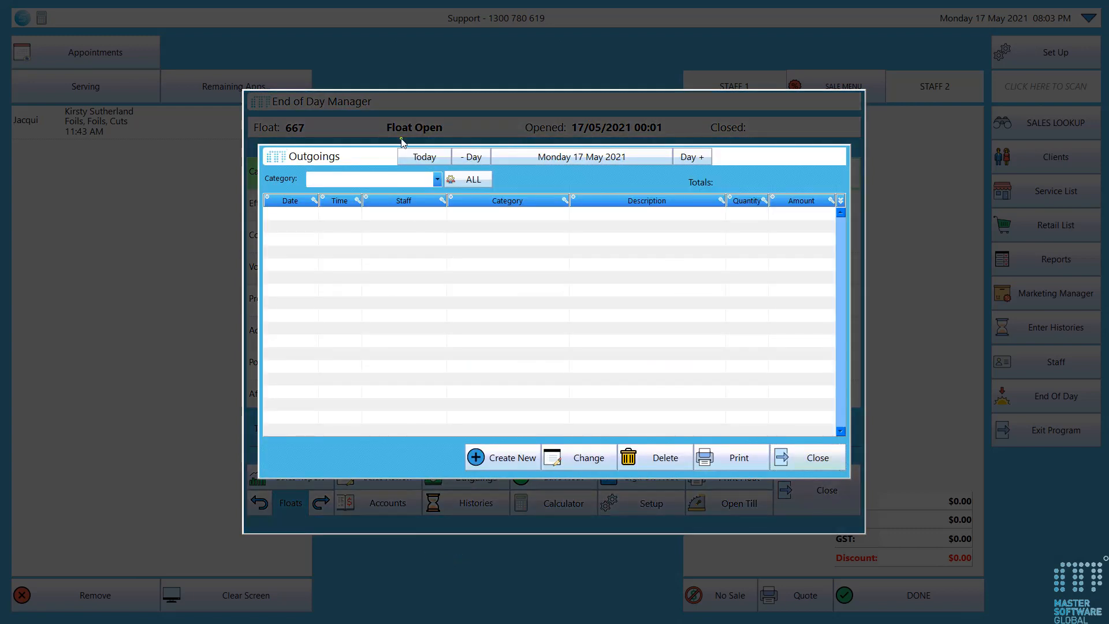
{"action": "left_click", "coordinate": [503, 453]}
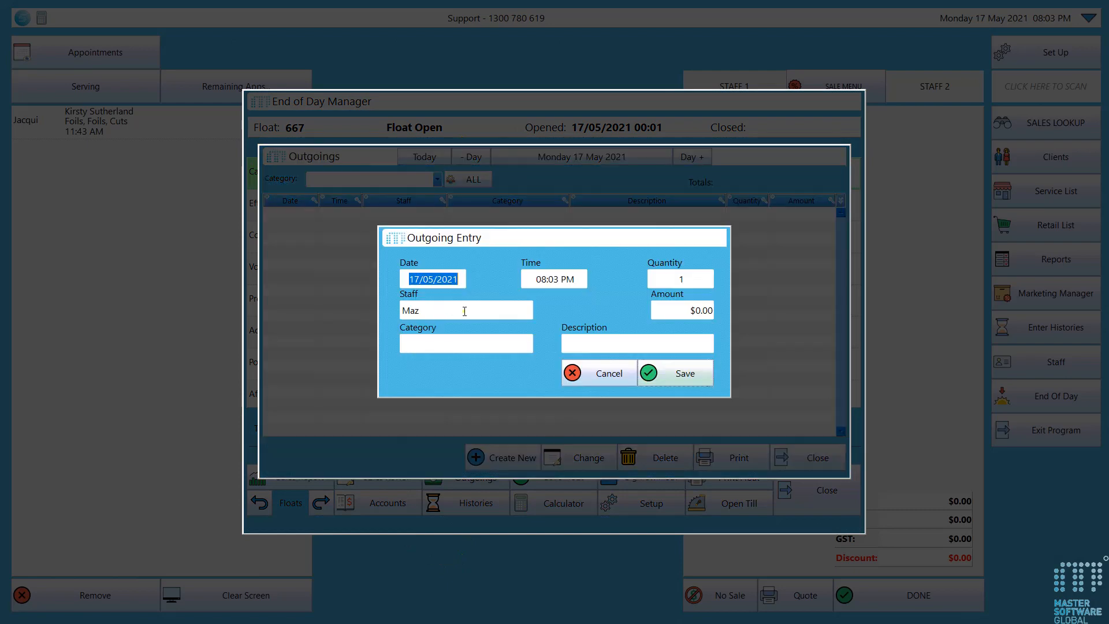
{"action": "left_click", "coordinate": [506, 339]}
{"action": "left_click", "coordinate": [480, 227]}
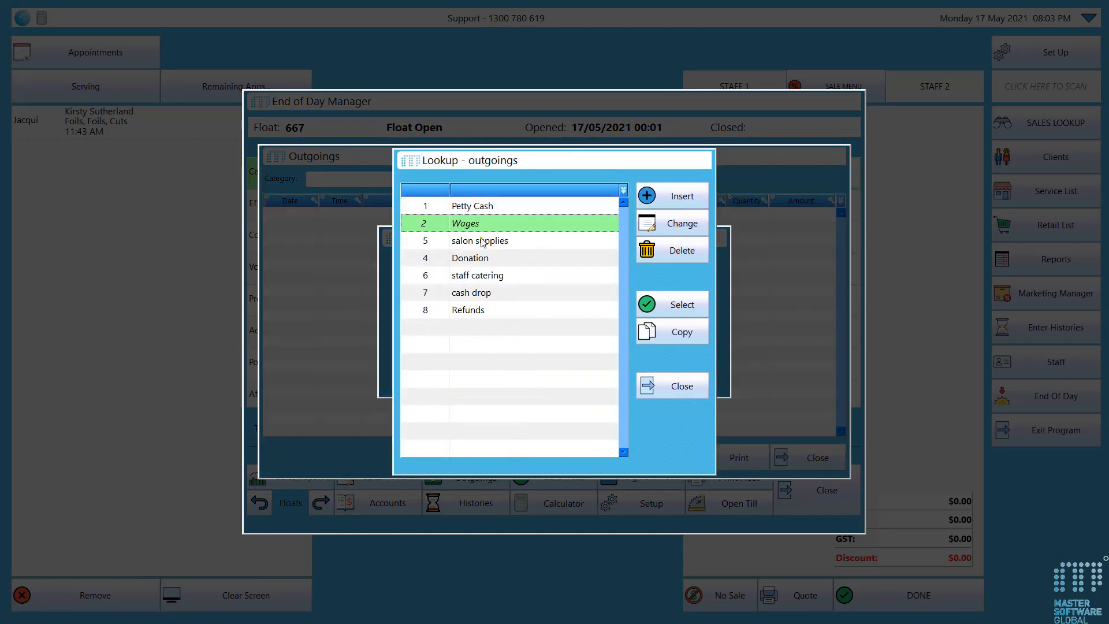
{"action": "left_click", "coordinate": [484, 243]}
{"action": "left_click", "coordinate": [659, 306]}
Look at the edit form for the Cleaning description without saving, and assign the description "Stationary" to the outgoing
{"action": "left_click", "coordinate": [618, 337]}
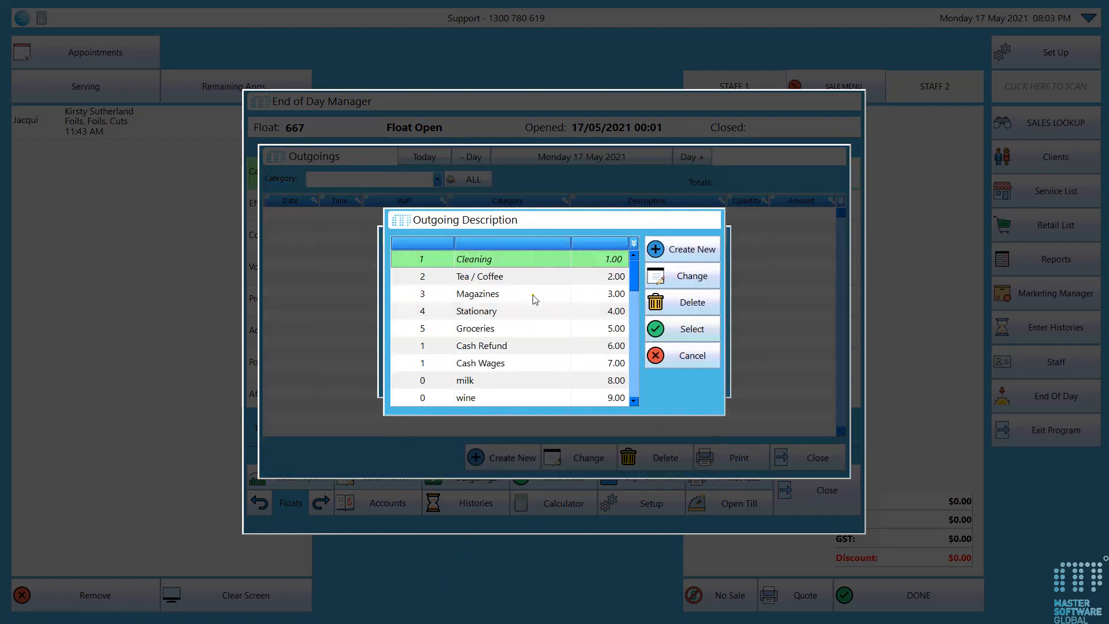
{"action": "left_click", "coordinate": [656, 301]}
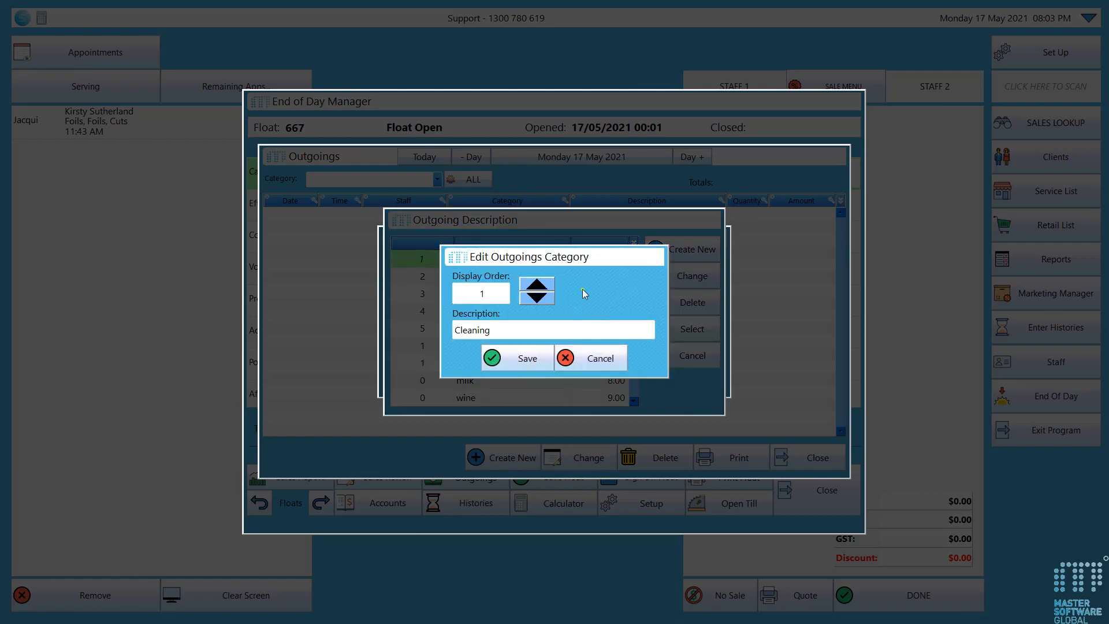
{"action": "left_click", "coordinate": [566, 356]}
{"action": "left_click", "coordinate": [527, 312]}
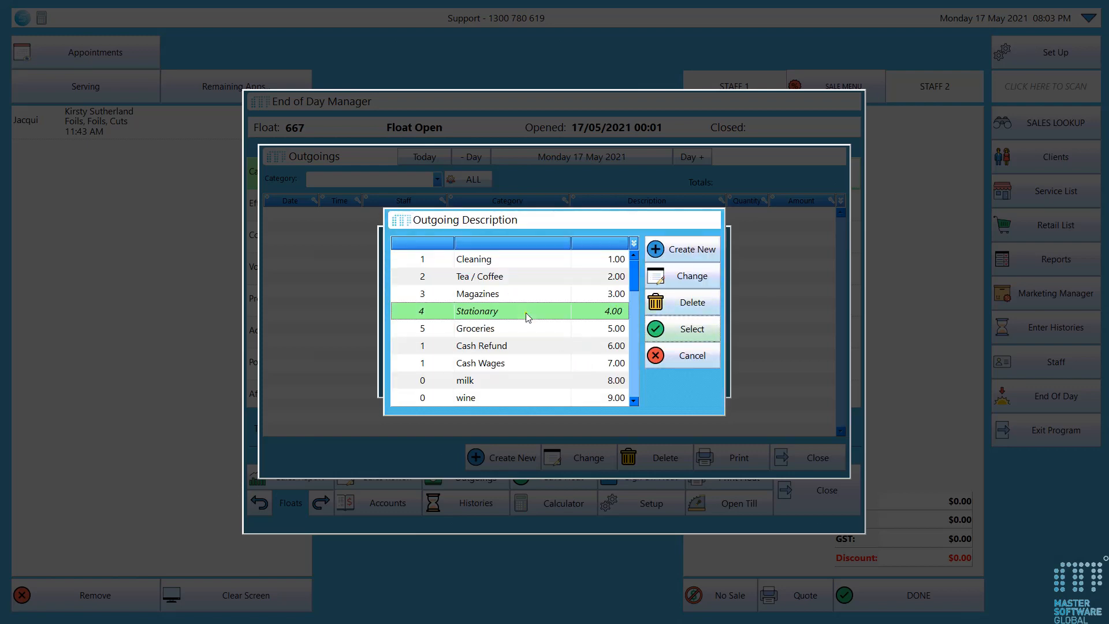
{"action": "left_click", "coordinate": [658, 330]}
Set the outgoing's amount to $20.00, save the entry and close the Outgoings list
{"action": "left_click", "coordinate": [699, 311]}
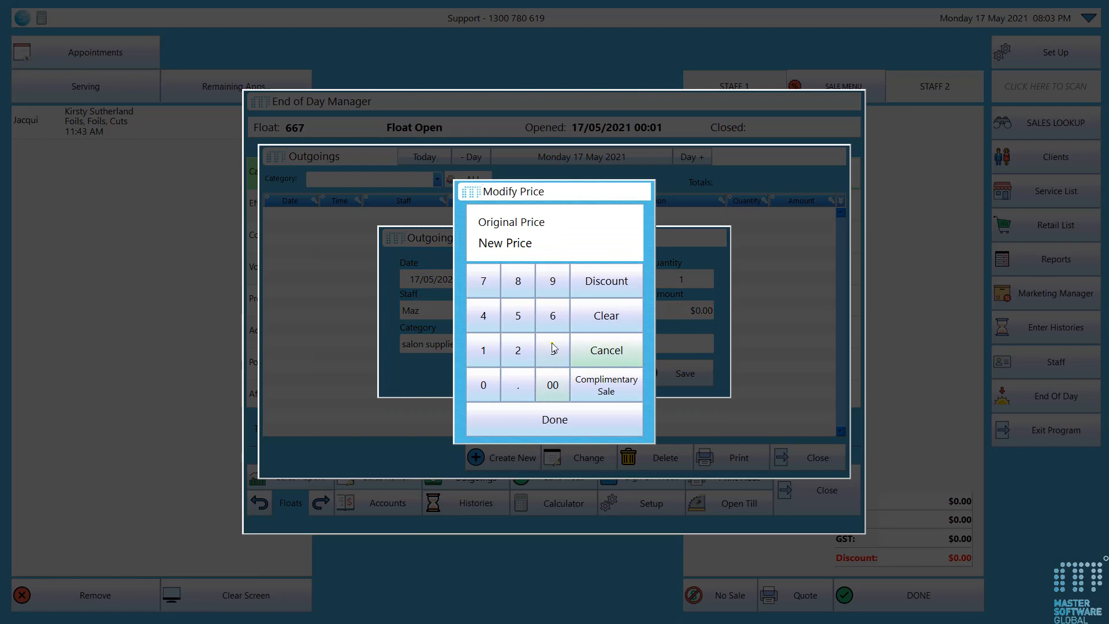
{"action": "left_click", "coordinate": [520, 351]}
{"action": "left_click", "coordinate": [489, 383]}
{"action": "left_click", "coordinate": [526, 420]}
{"action": "left_click", "coordinate": [687, 374]}
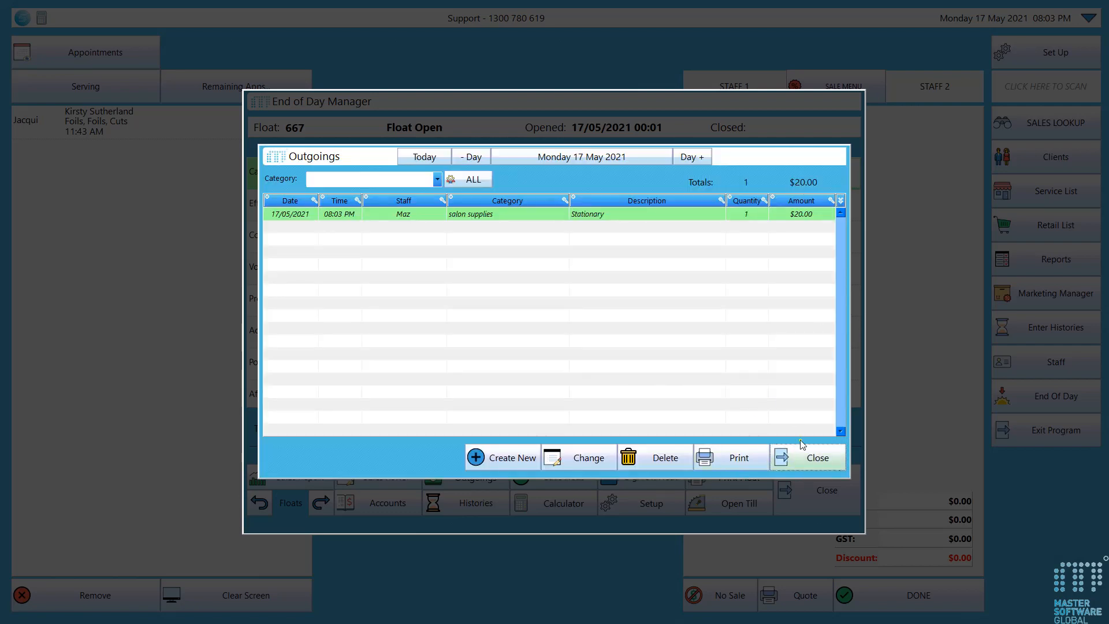
{"action": "left_click", "coordinate": [802, 455]}
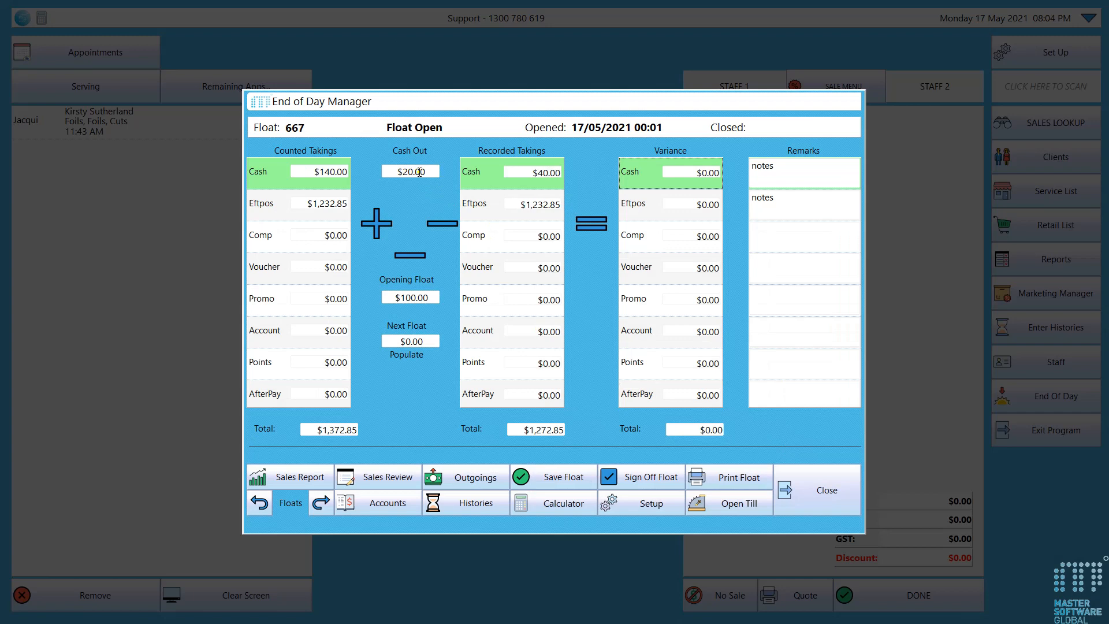
Set the counted cash total to 120 to account for the outgoing and check the variance down to the Voucher row
{"action": "key", "text": "Return"}
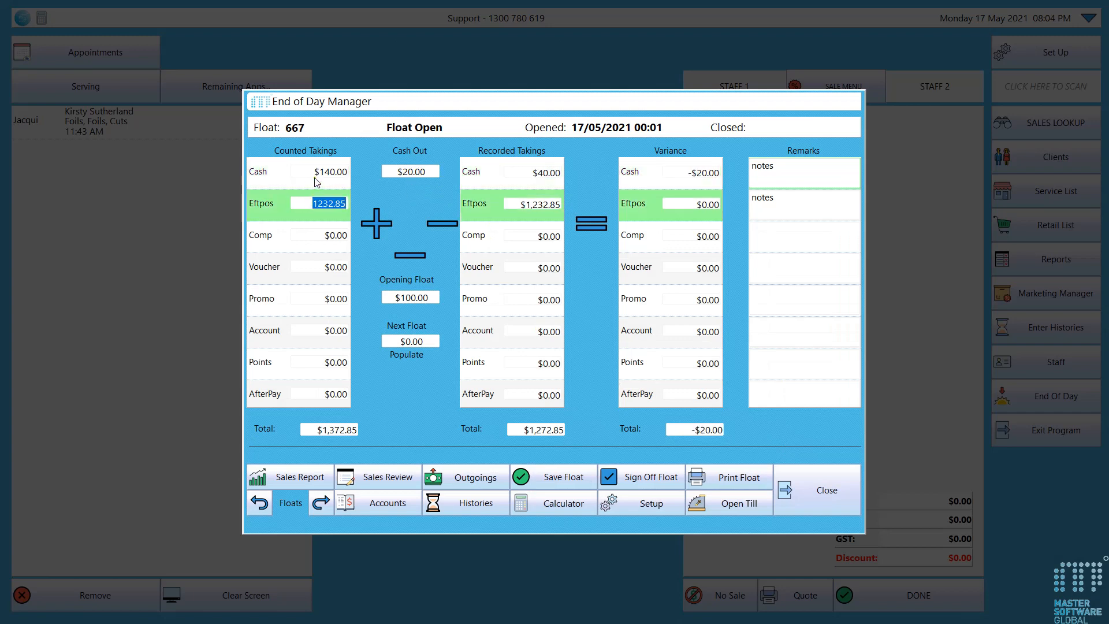
{"action": "left_click", "coordinate": [332, 170]}
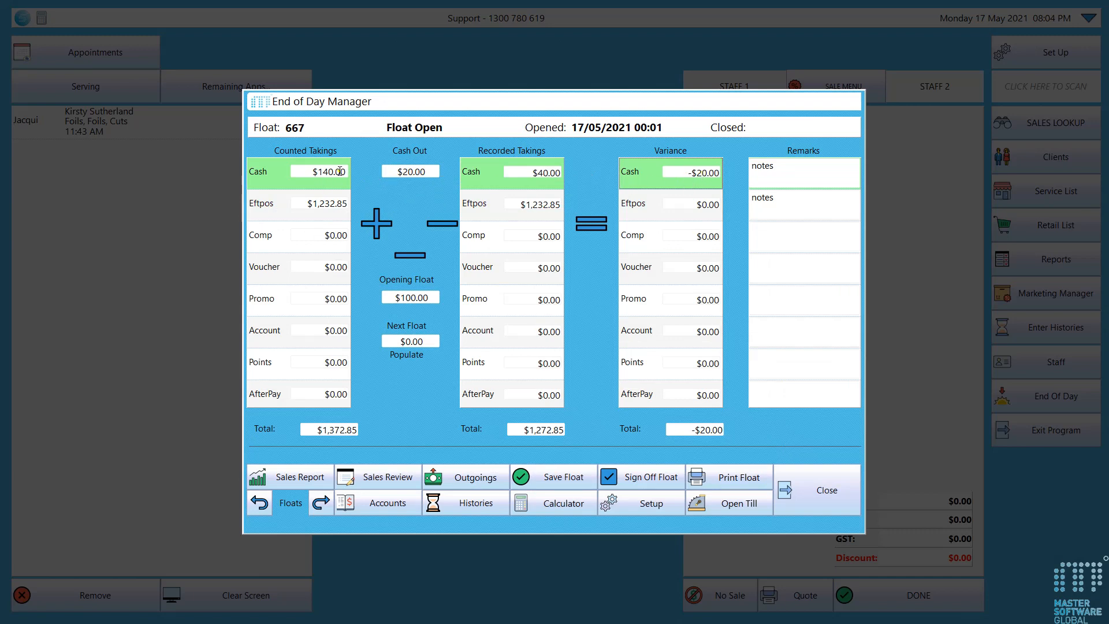
{"action": "double_click", "coordinate": [340, 171]}
{"action": "left_click", "coordinate": [646, 378]}
{"action": "type", "text": "120"}
{"action": "left_click", "coordinate": [635, 411]}
{"action": "left_click", "coordinate": [269, 213]}
{"action": "left_click", "coordinate": [267, 238]}
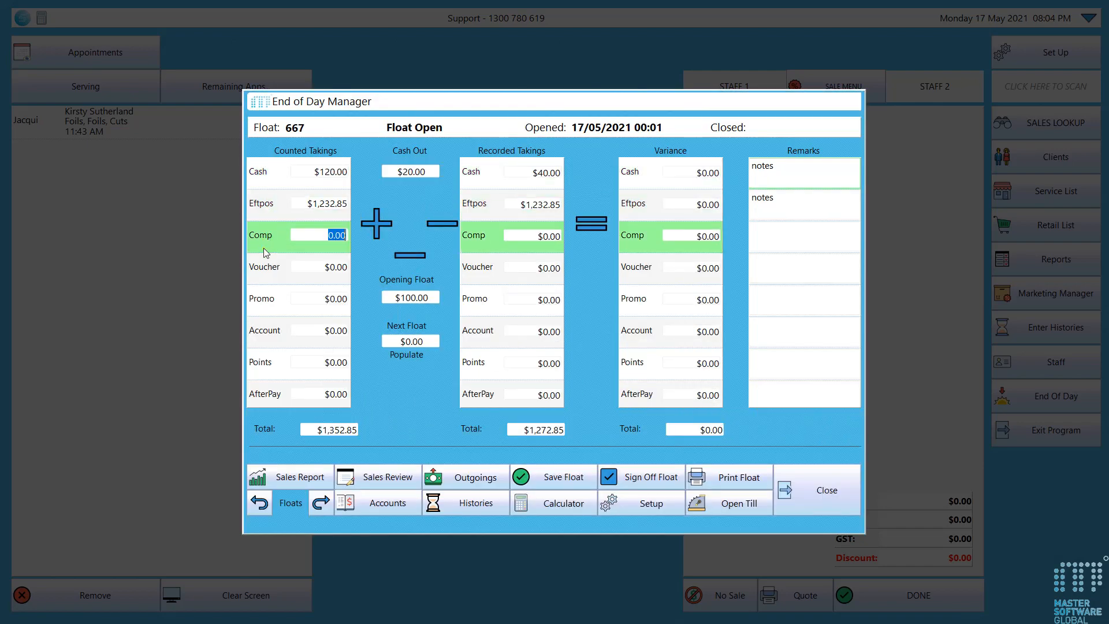
{"action": "left_click", "coordinate": [255, 264]}
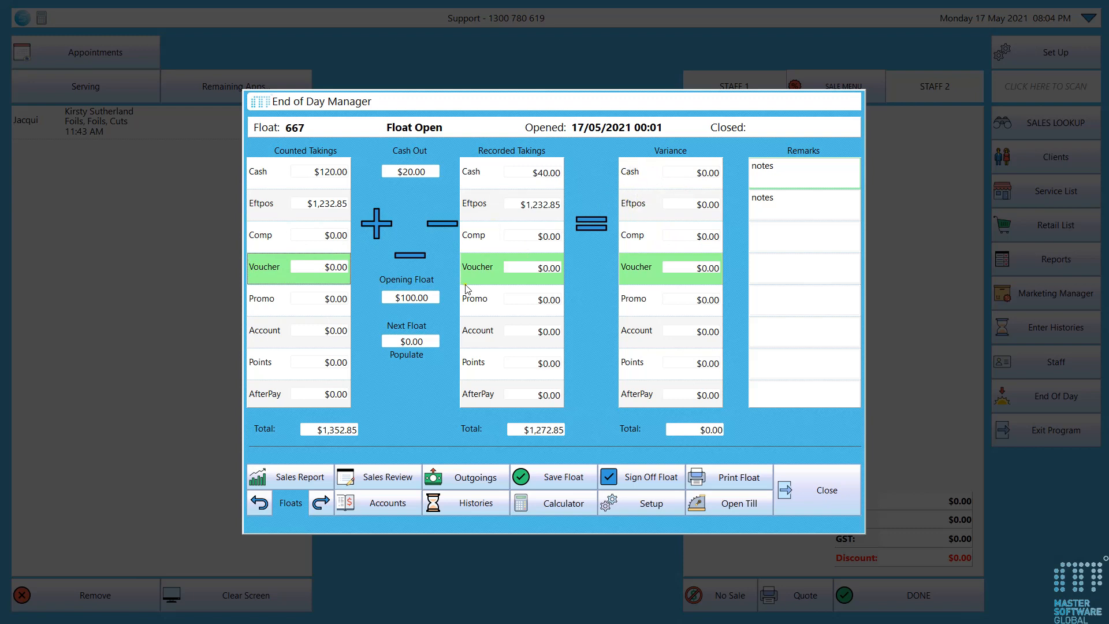
Open the Sales Review, browse the day's sales and select the $40.00 sale closed at 02:52 PM
{"action": "left_click", "coordinate": [375, 478]}
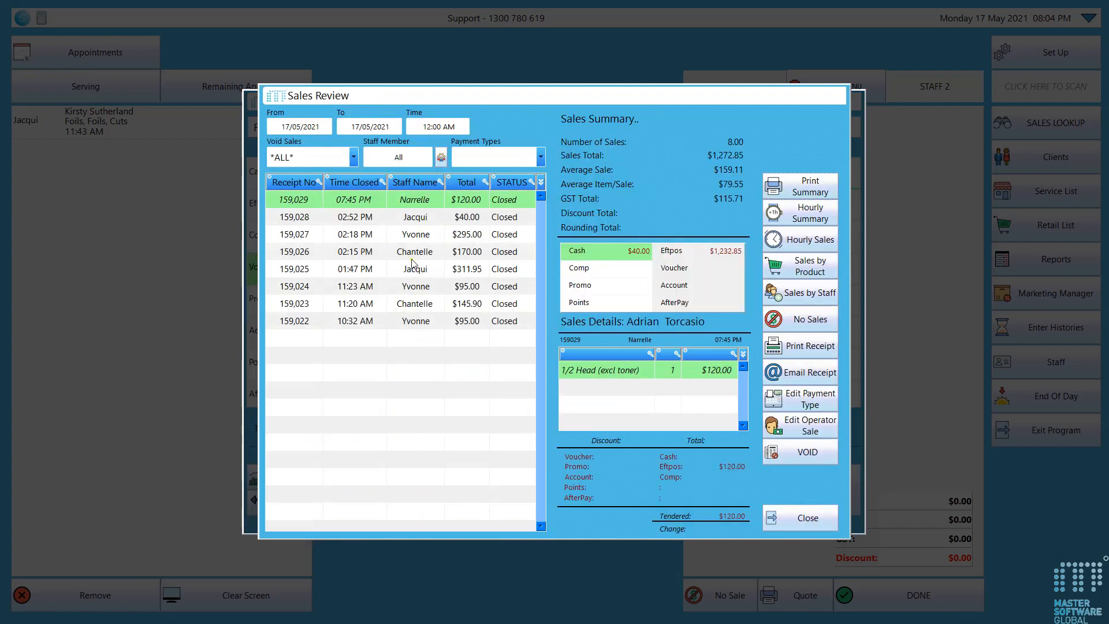
{"action": "key", "text": "Down"}
{"action": "key", "text": "Down"}
{"action": "key", "text": "Down"}
{"action": "left_click", "coordinate": [416, 274]}
{"action": "left_click", "coordinate": [420, 301]}
{"action": "left_click", "coordinate": [421, 217]}
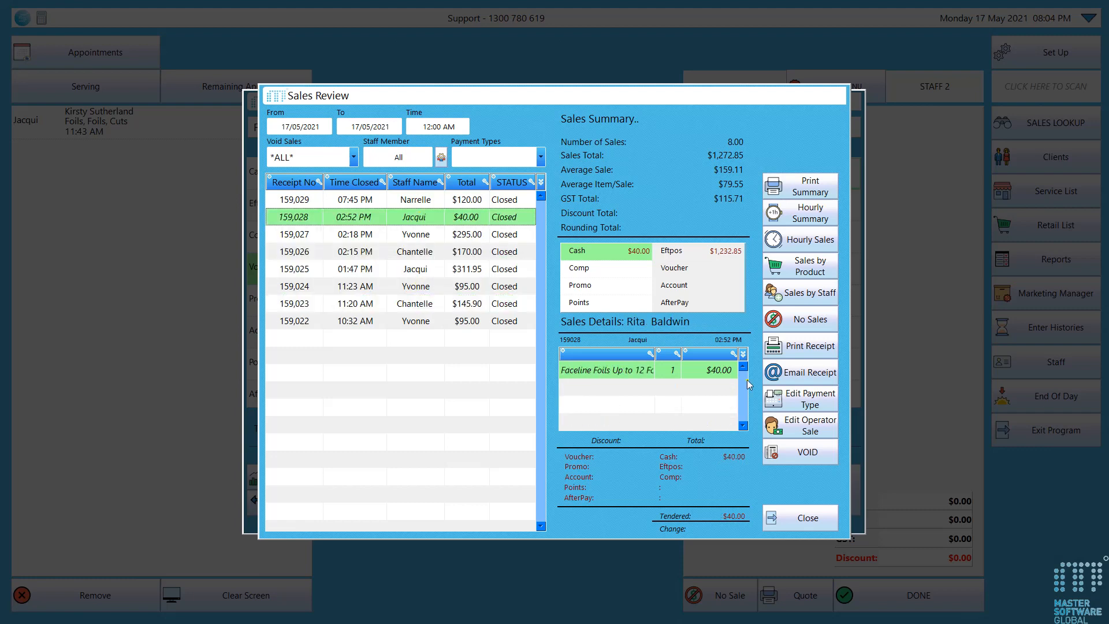
Change the $40.00 sale's payment to Eftpos $40.00 and Cash $0.00, save it and close the Sales Review
{"action": "left_click", "coordinate": [806, 398]}
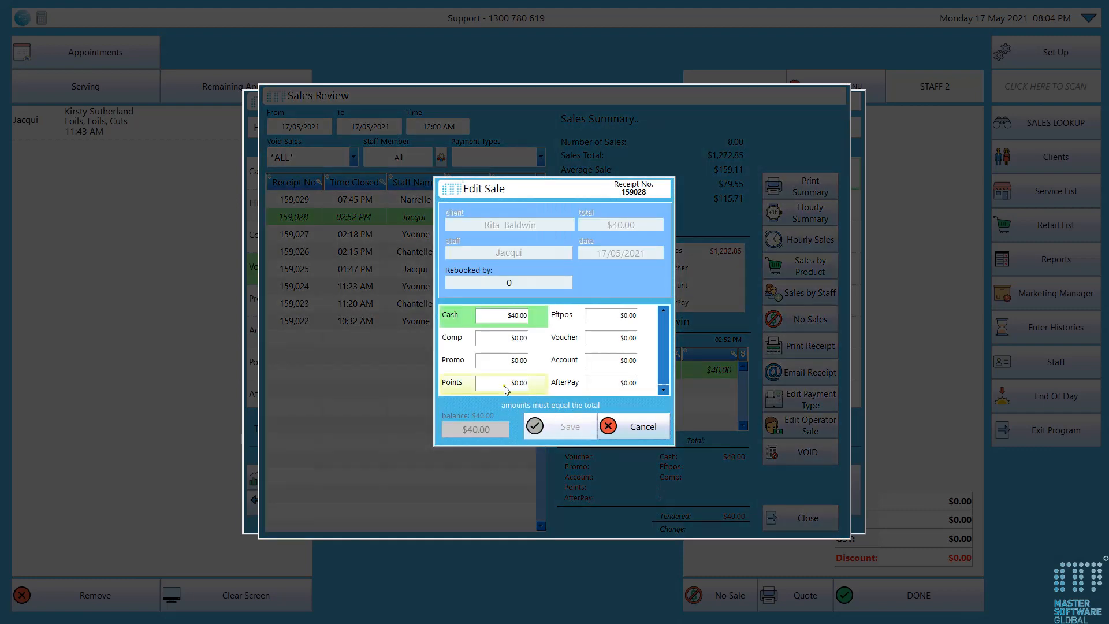
{"action": "left_click", "coordinate": [605, 317]}
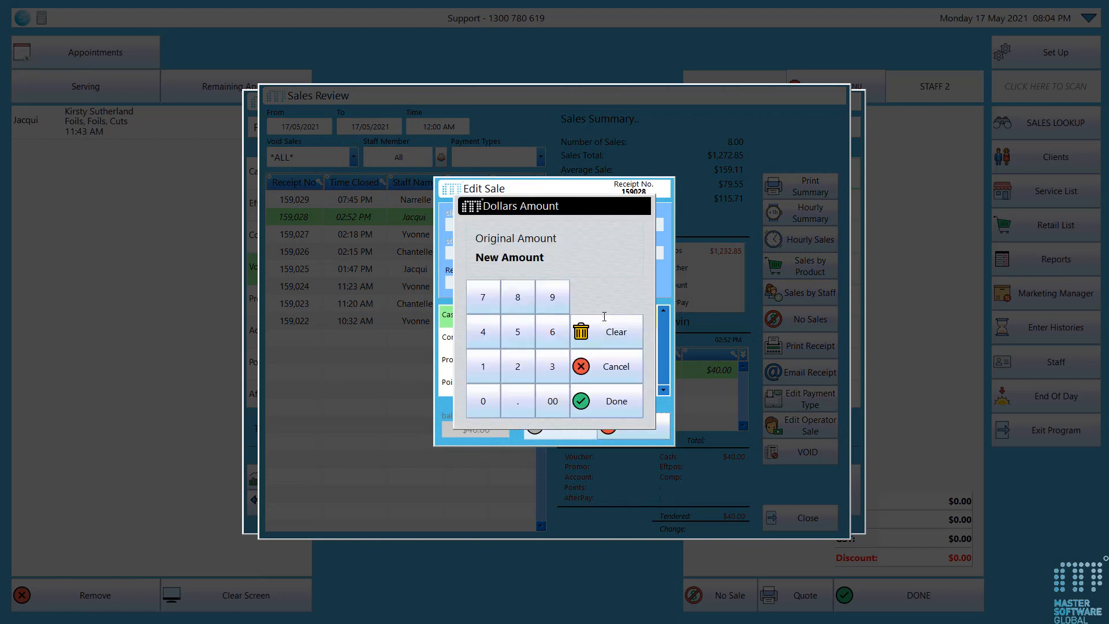
{"action": "left_click", "coordinate": [497, 341]}
{"action": "left_click", "coordinate": [489, 393]}
{"action": "left_click", "coordinate": [601, 405]}
{"action": "left_click", "coordinate": [507, 316]}
{"action": "left_click", "coordinate": [584, 399]}
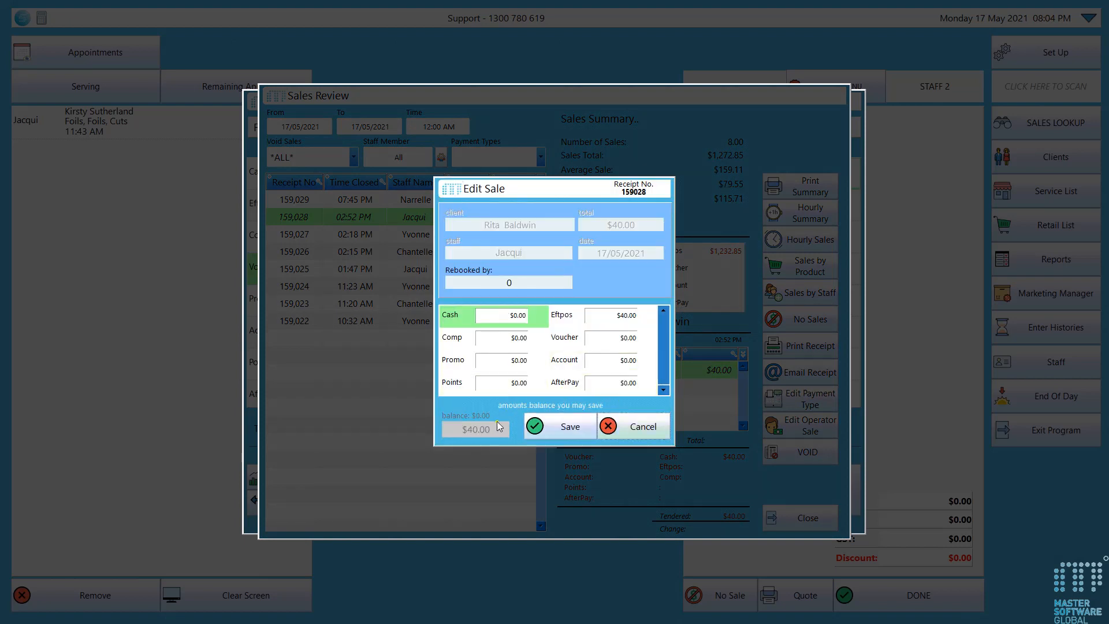
{"action": "left_click", "coordinate": [565, 426]}
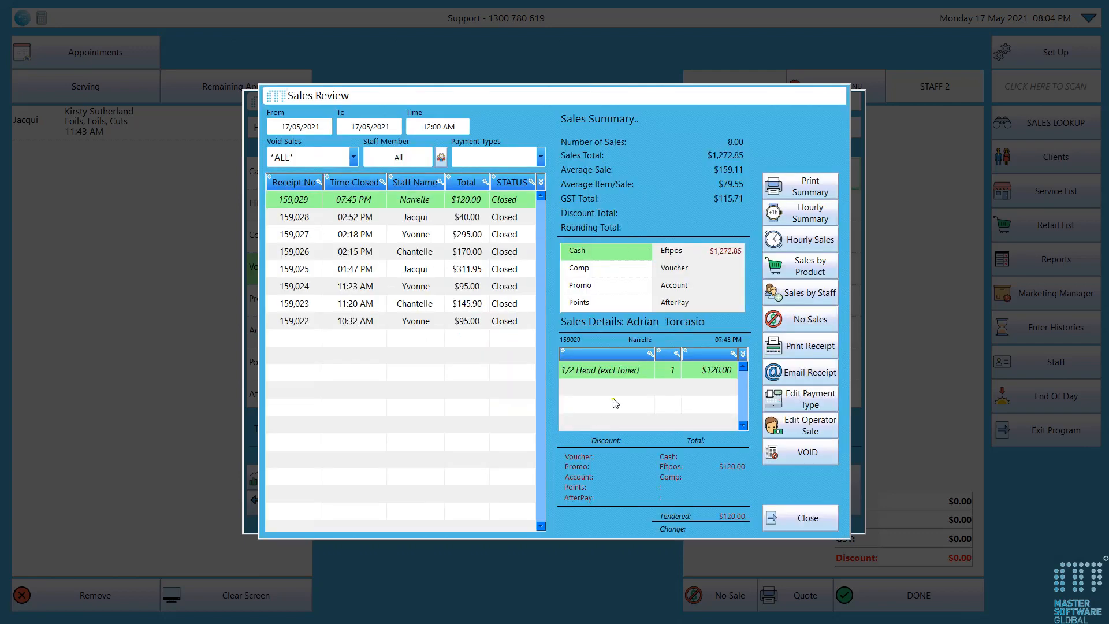
{"action": "left_click", "coordinate": [798, 522]}
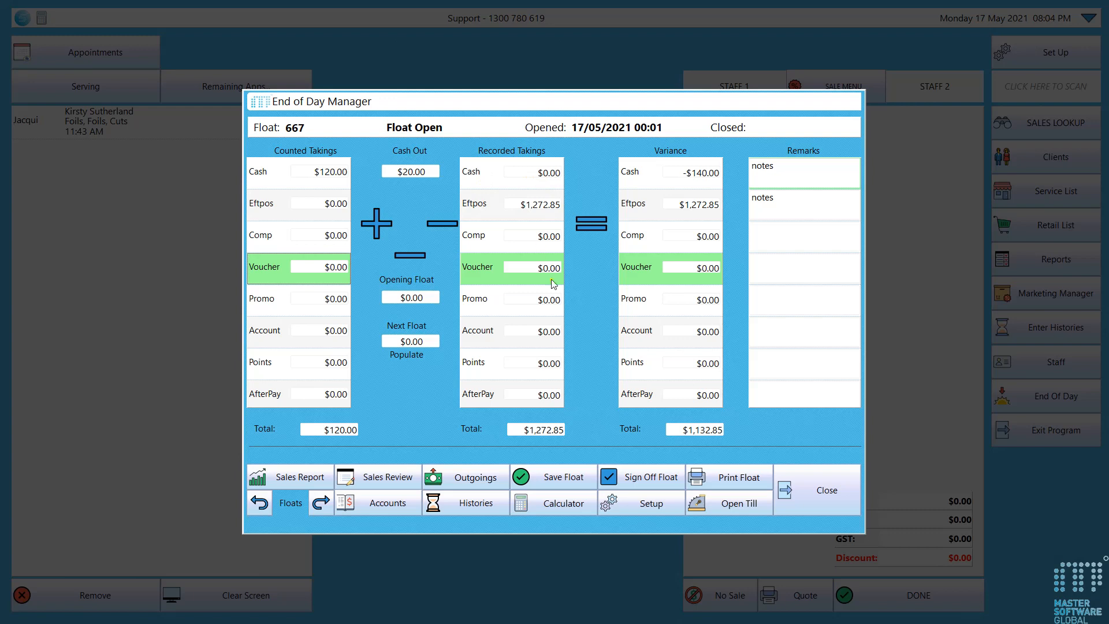
Set the counted cash total to 80 in the Cash Counter
{"action": "left_click", "coordinate": [328, 172]}
{"action": "left_click", "coordinate": [629, 378]}
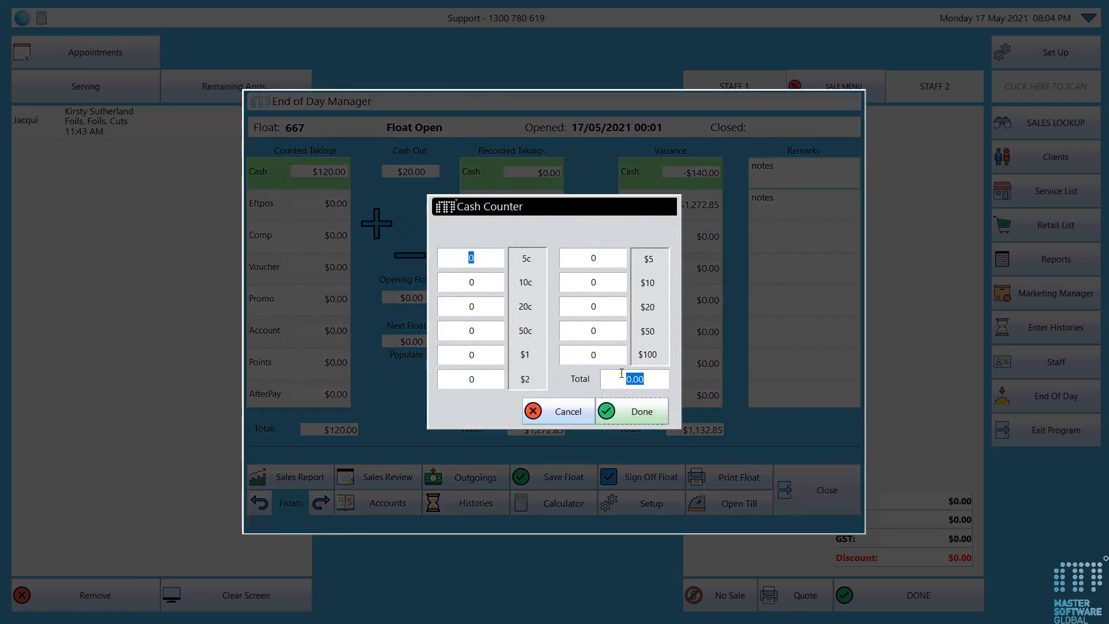
{"action": "type", "text": "80"}
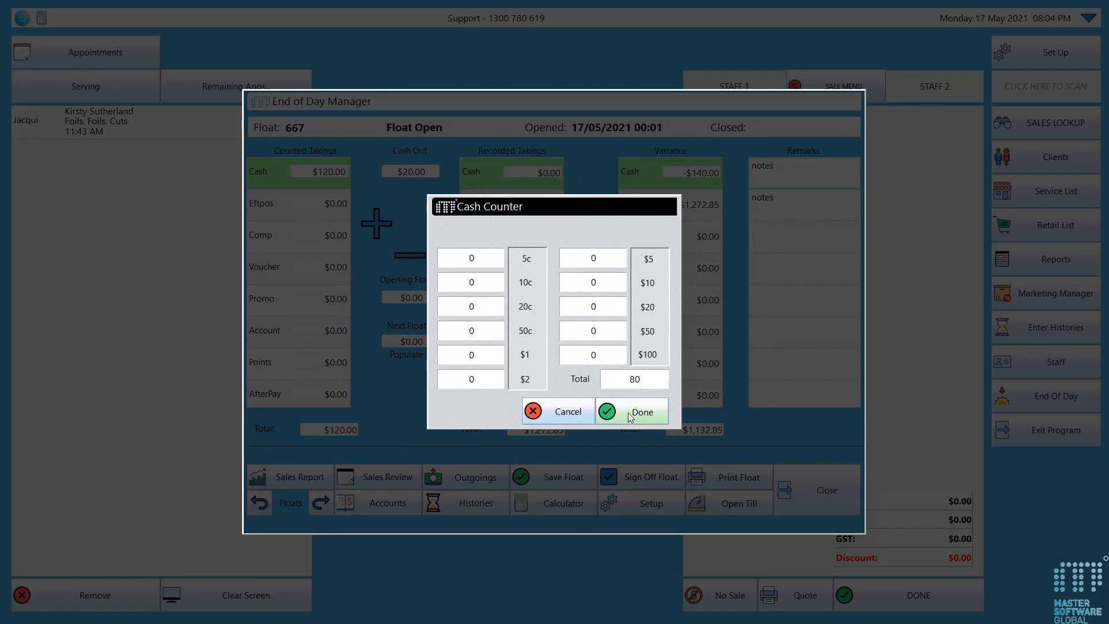
{"action": "left_click", "coordinate": [621, 411]}
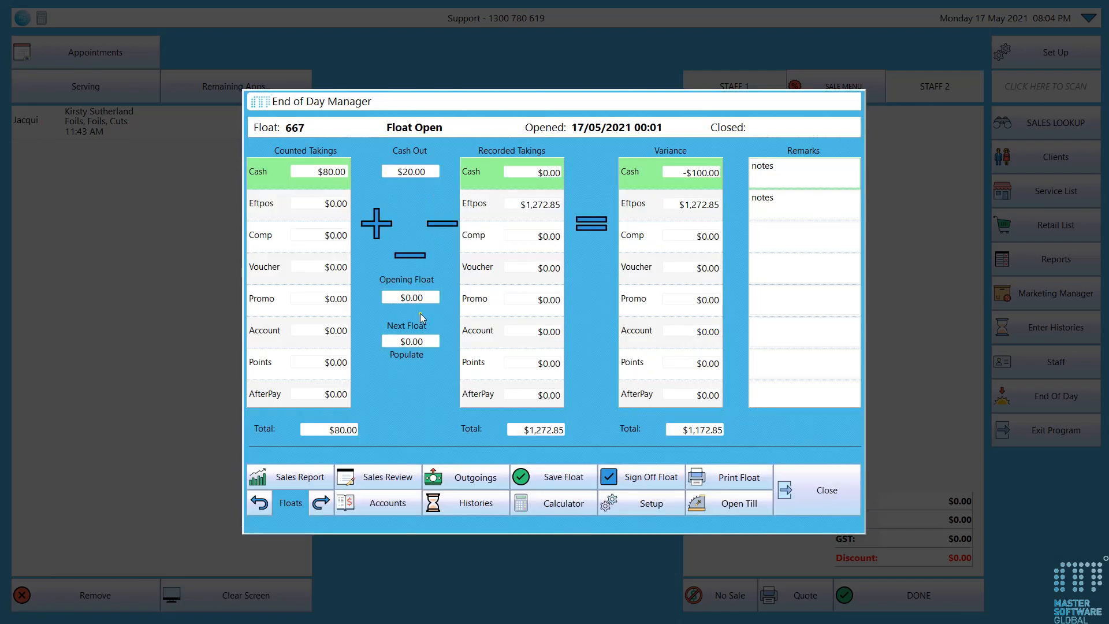
Set the opening float total to 100 and sign off the float with the second listed operator
{"action": "left_click", "coordinate": [425, 296]}
{"action": "left_click", "coordinate": [639, 378]}
{"action": "type", "text": "100"}
{"action": "left_click", "coordinate": [620, 408]}
{"action": "left_click", "coordinate": [641, 483]}
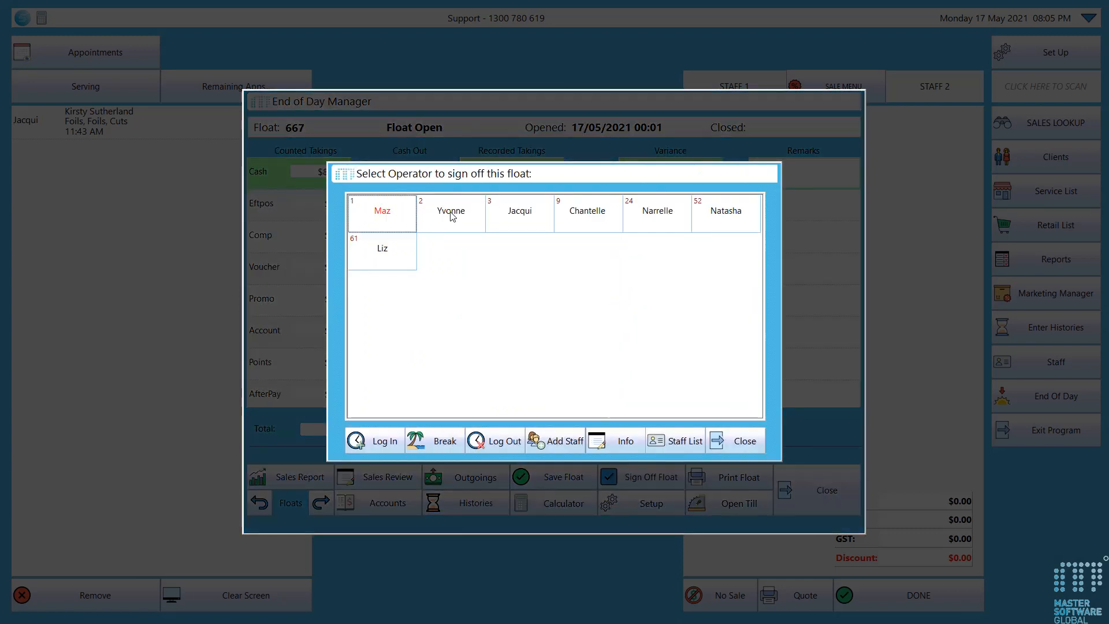
{"action": "left_click", "coordinate": [451, 214]}
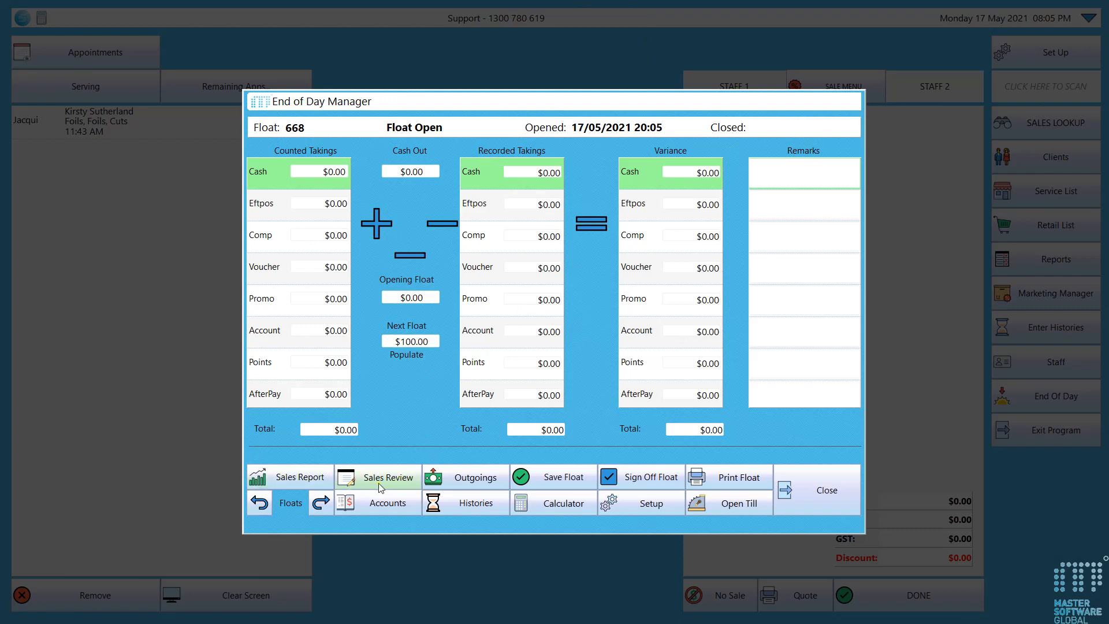
Look through the day's History Notes, and briefly open and close the Calculator
{"action": "left_click", "coordinate": [470, 509]}
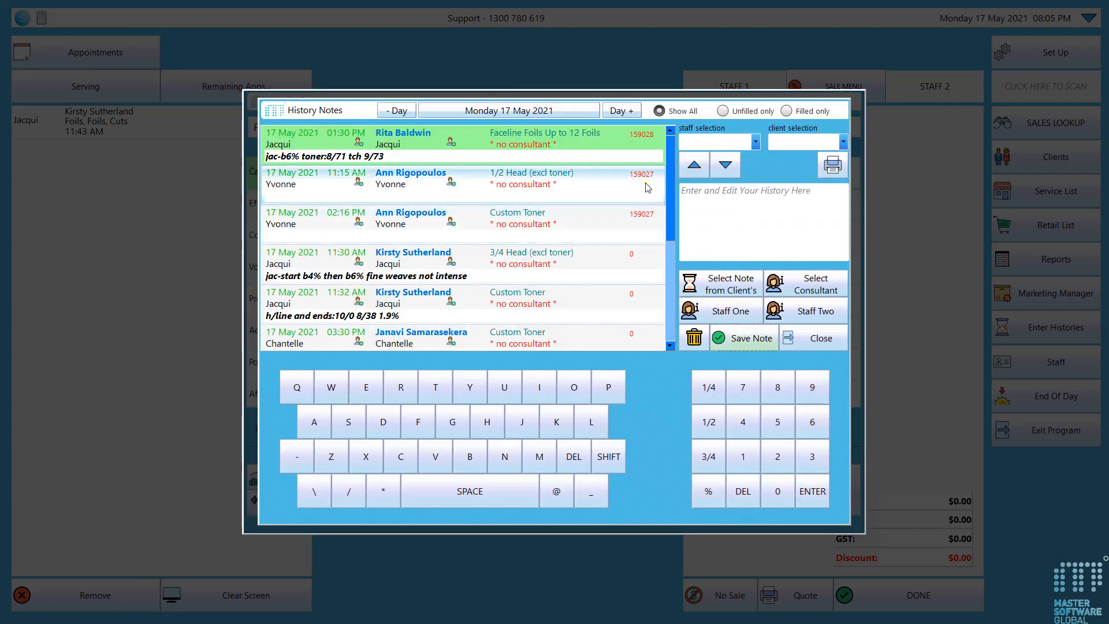
{"action": "mouse_move", "coordinate": [670, 162]}
{"action": "left_mouse_down"}
{"action": "mouse_move", "coordinate": [670, 266]}
{"action": "mouse_move", "coordinate": [674, 146]}
{"action": "left_mouse_up"}
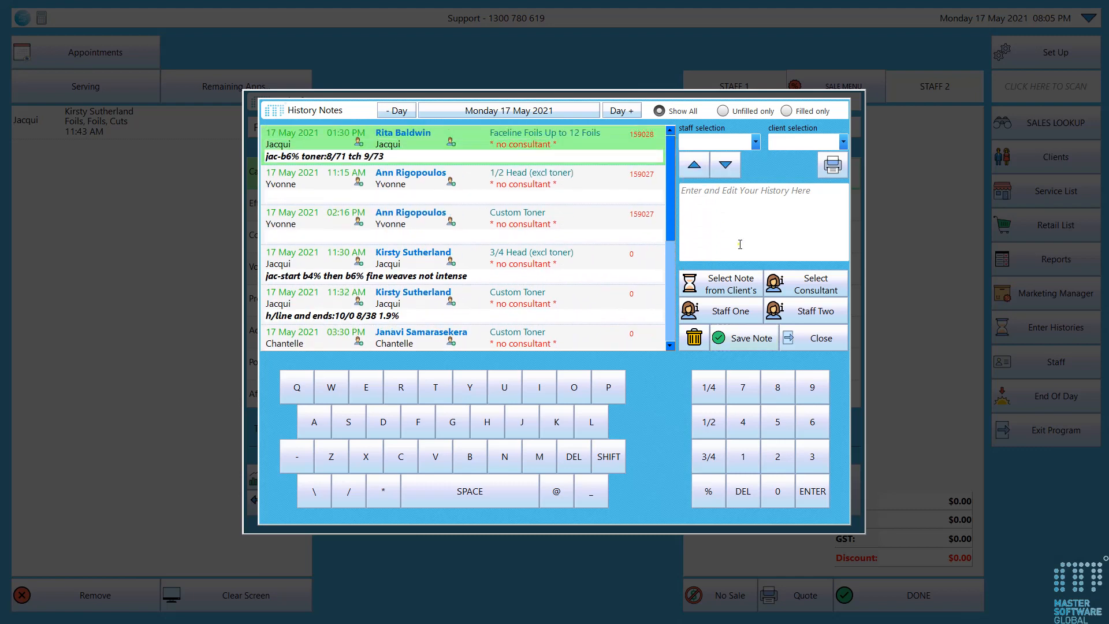
{"action": "left_click", "coordinate": [809, 345]}
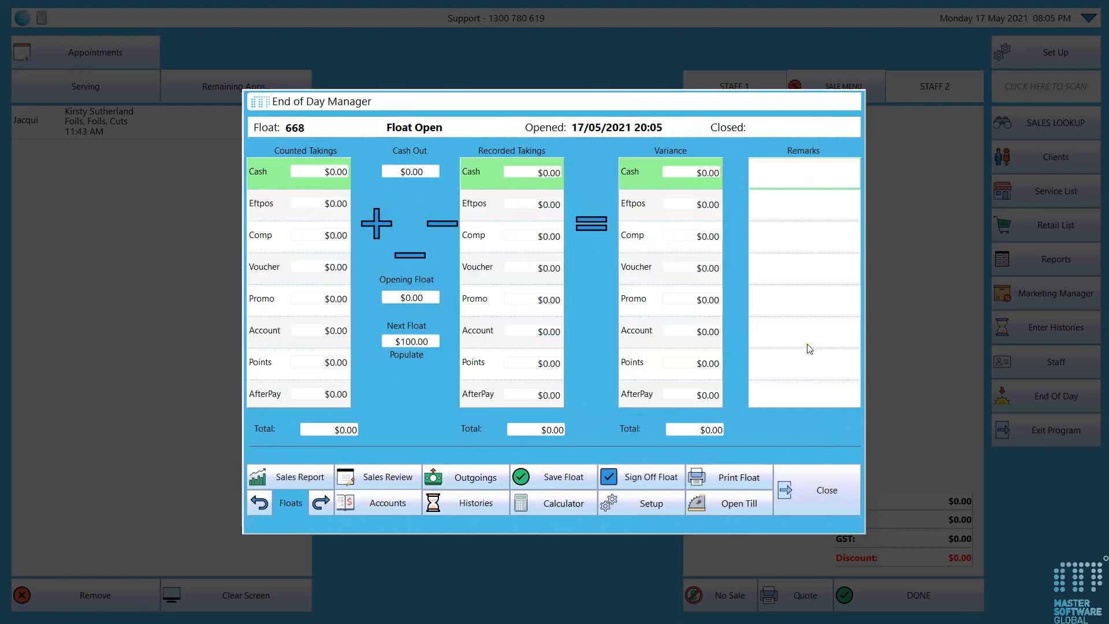
{"action": "left_click", "coordinate": [563, 504]}
{"action": "left_click", "coordinate": [639, 204]}
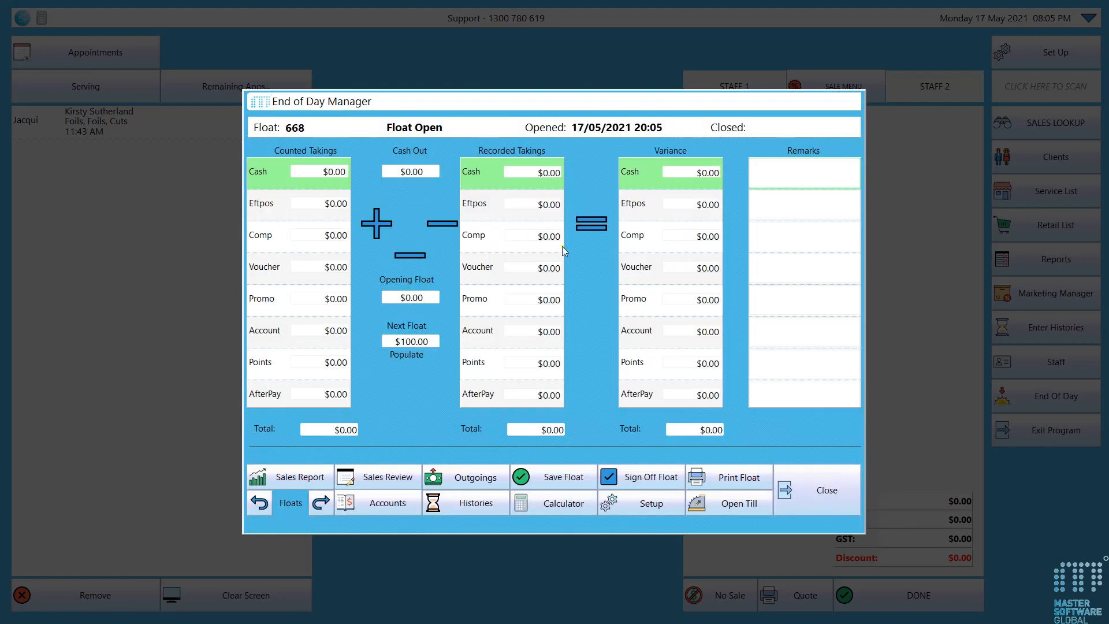
Generate the float report for printing with the offered dates, view it and close the preview
{"action": "left_click", "coordinate": [740, 486]}
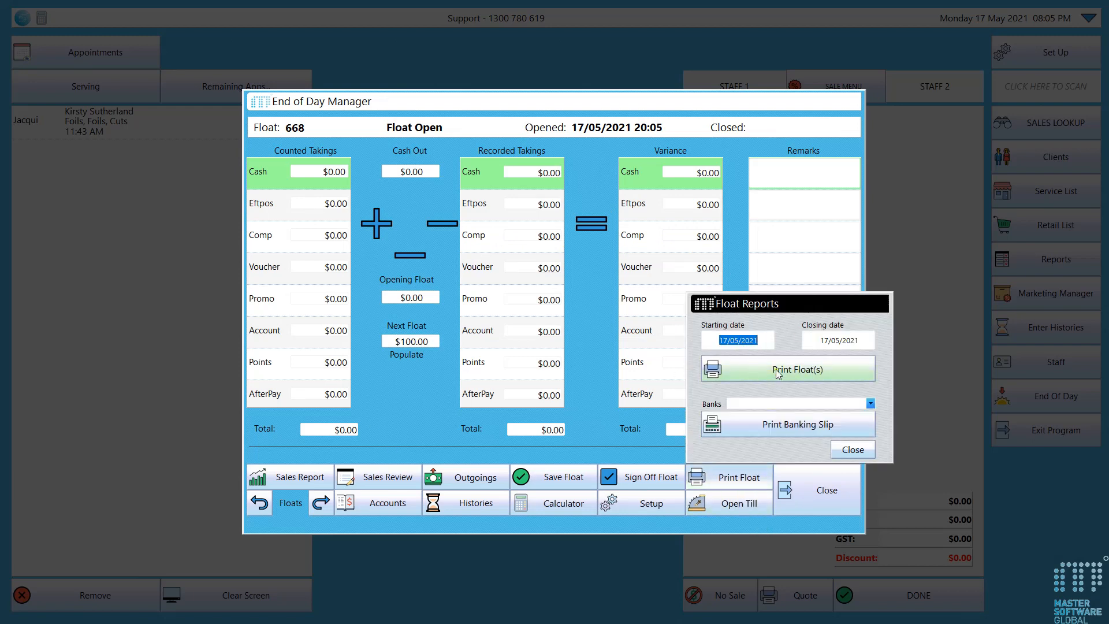
{"action": "left_click", "coordinate": [775, 372]}
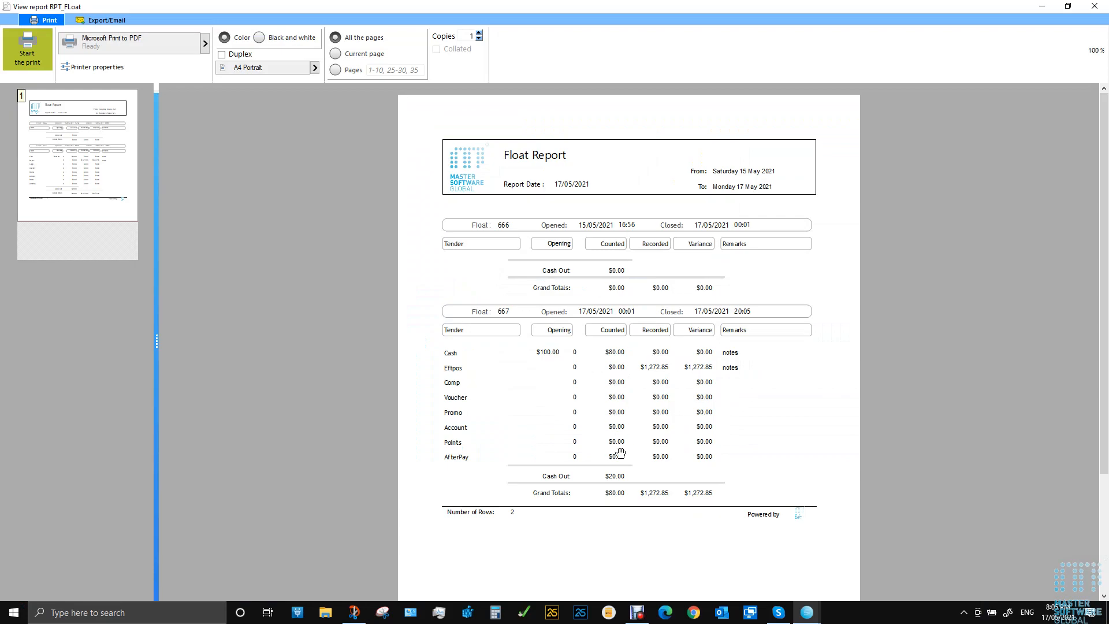
{"action": "left_click", "coordinate": [1094, 7]}
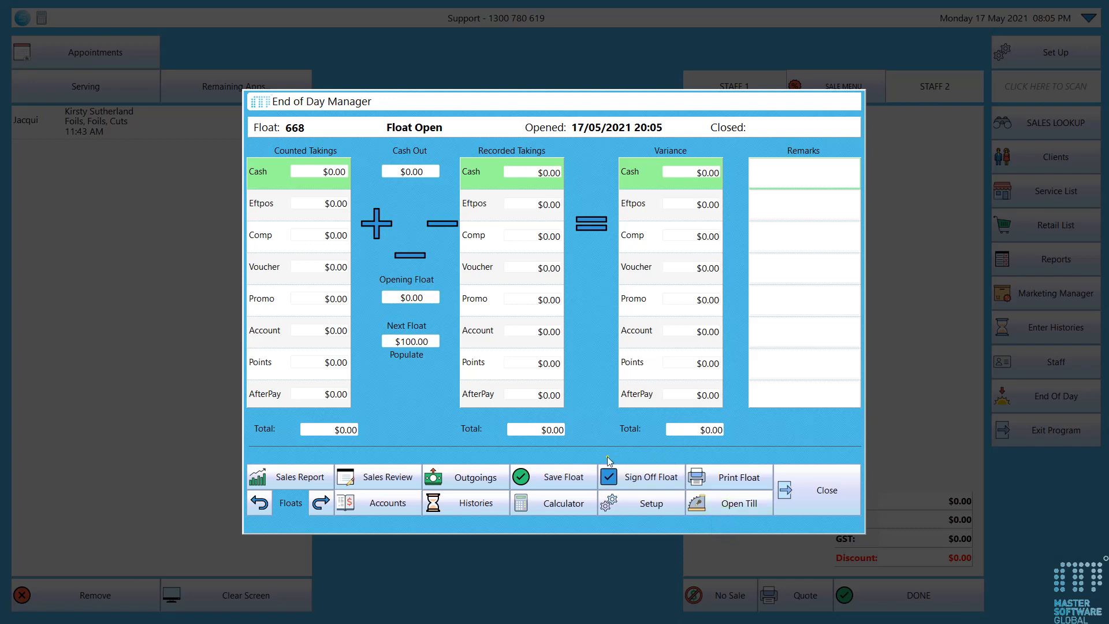
Open the till, view the Accounts entries with the second row selected, and return to the End of Day Manager
{"action": "left_click", "coordinate": [713, 505]}
{"action": "left_click", "coordinate": [373, 508]}
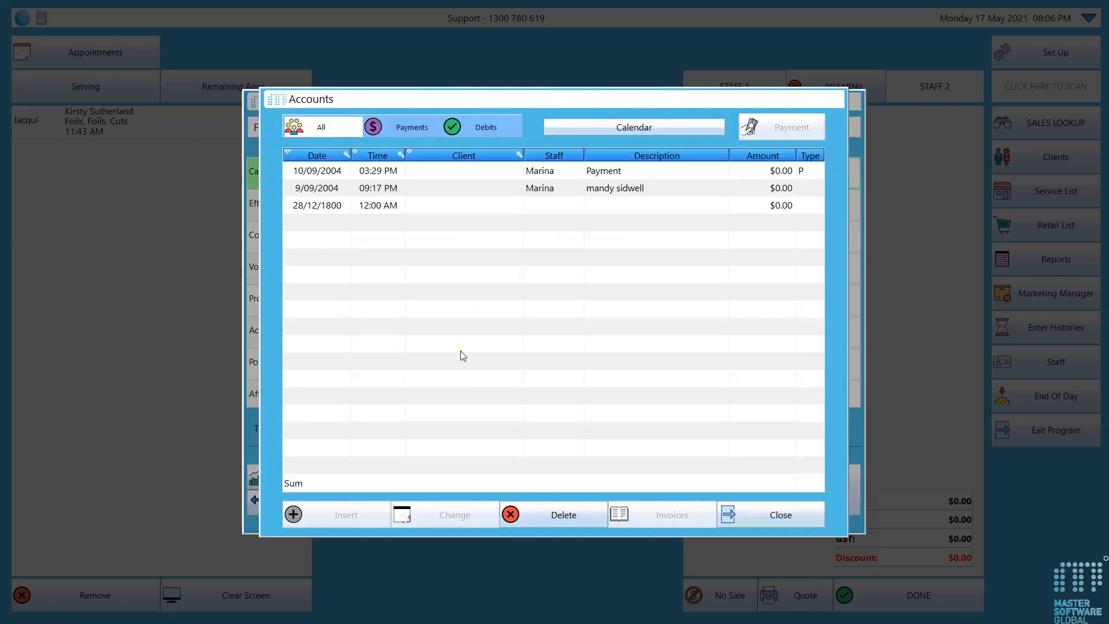
{"action": "left_click", "coordinate": [487, 189]}
{"action": "left_click", "coordinate": [746, 518]}
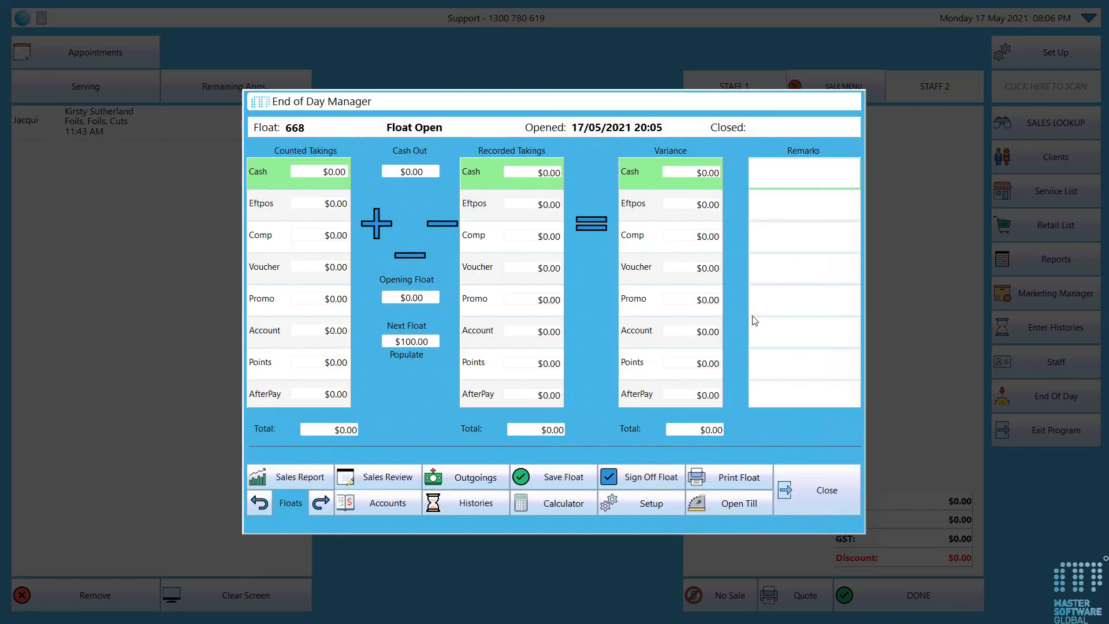